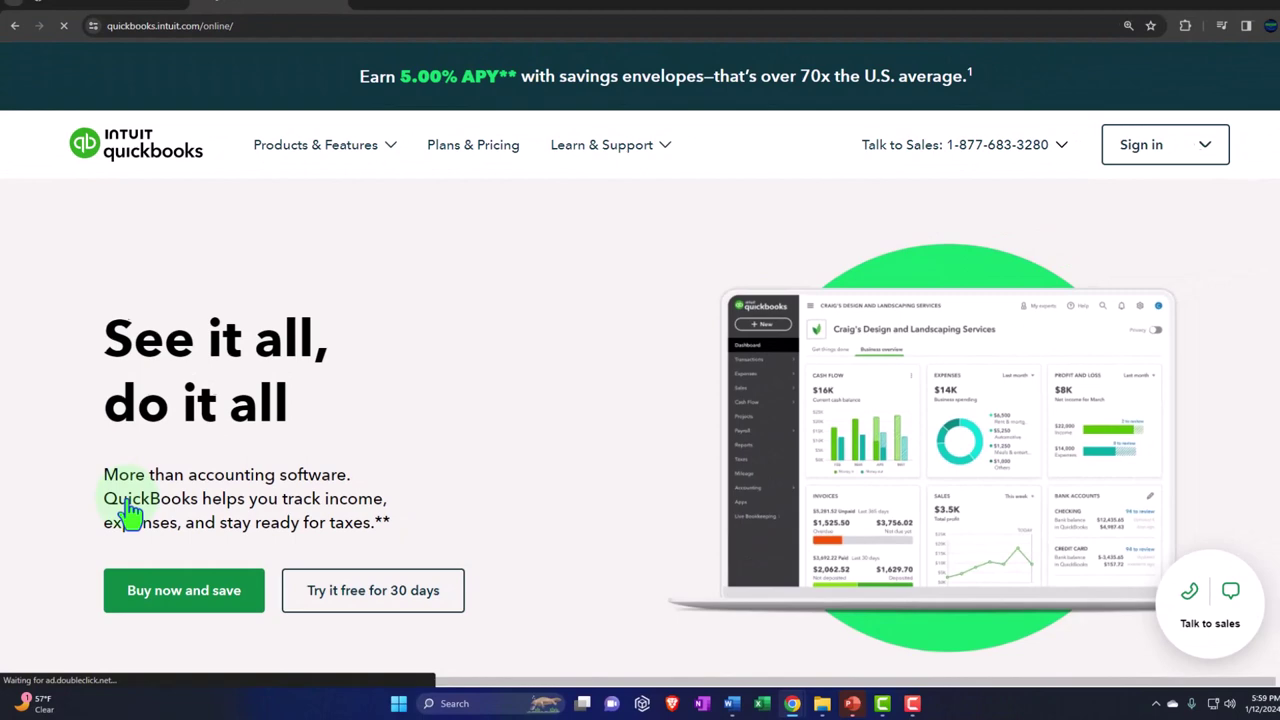
Review the QuickBooks Online page from the 30-day trial offer to the test drive section, ending back at the plan selection
scroll(145, 385, "down", 2)
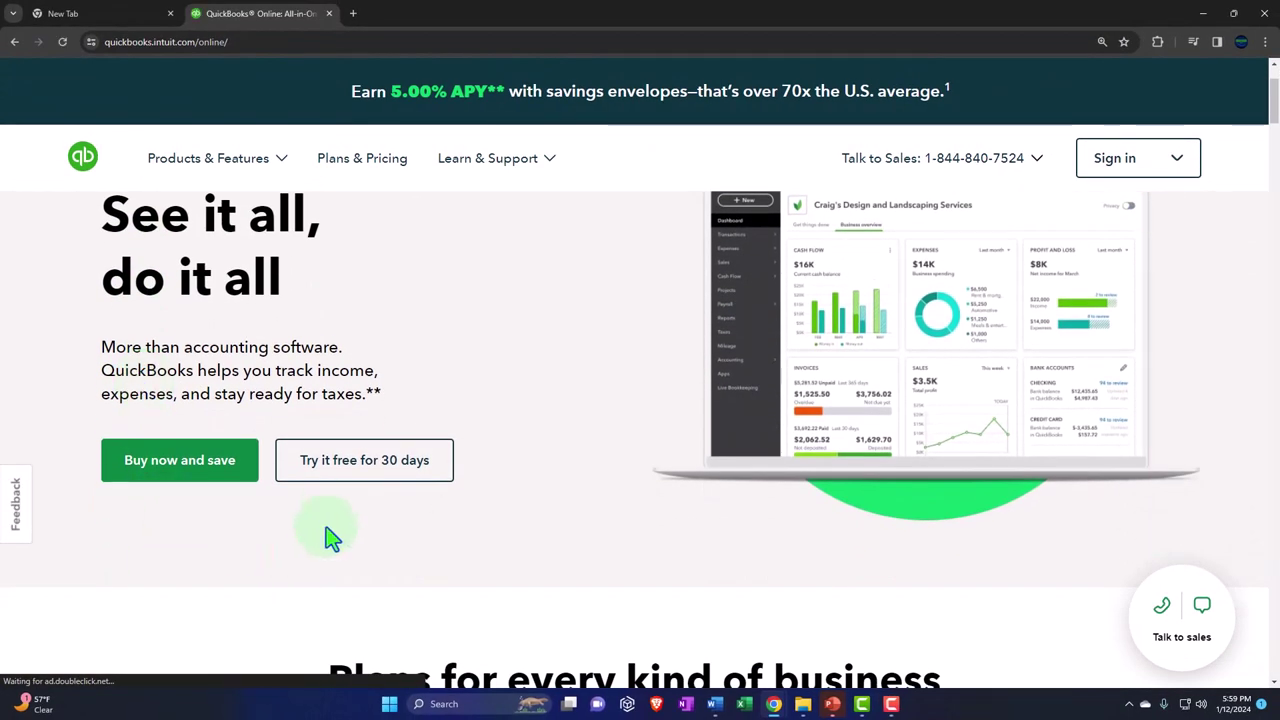
left_click(340, 488)
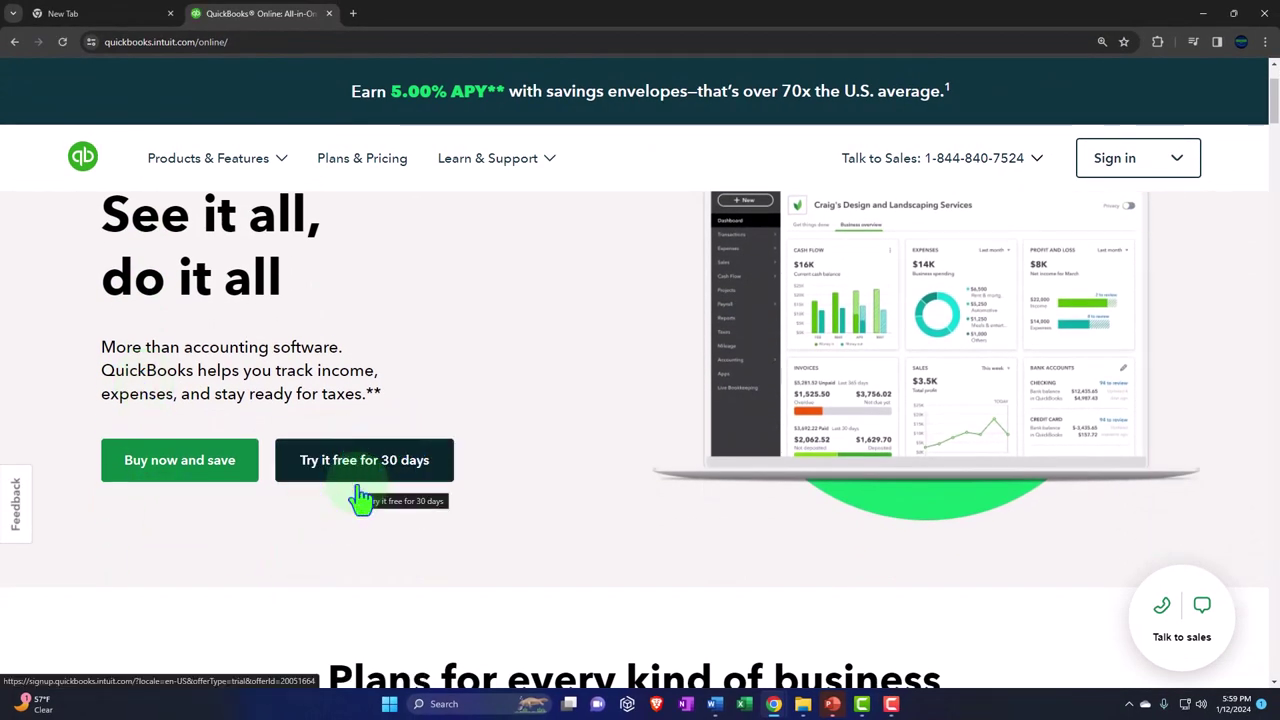
scroll(355, 495, "down", 5)
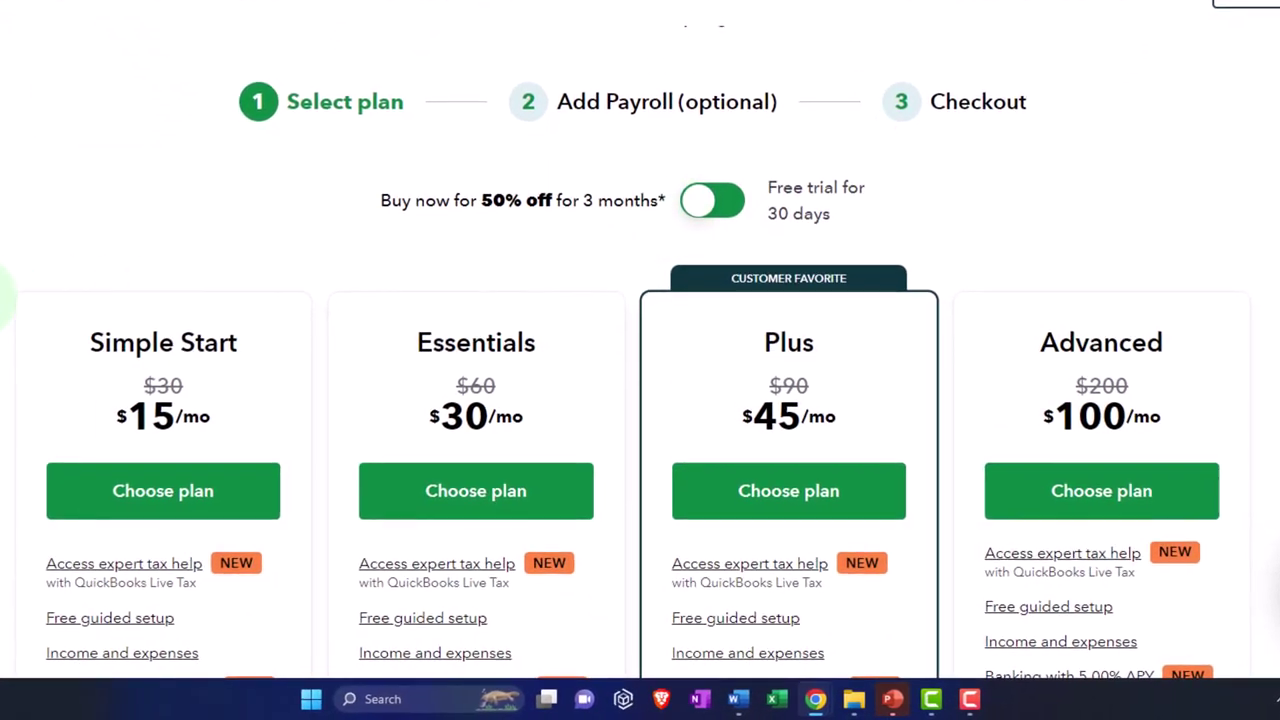
scroll(686, 240, "down", 4)
scroll(4, 295, "down", 15)
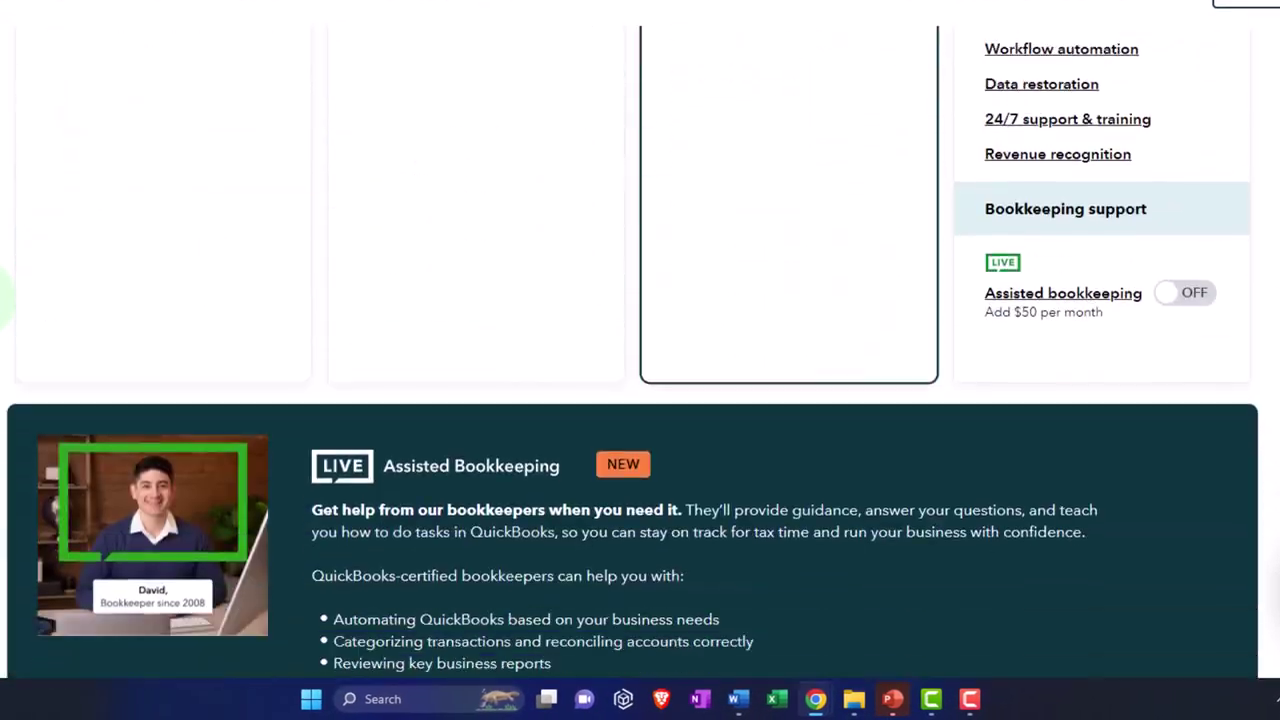
scroll(3, 300, "down", 15)
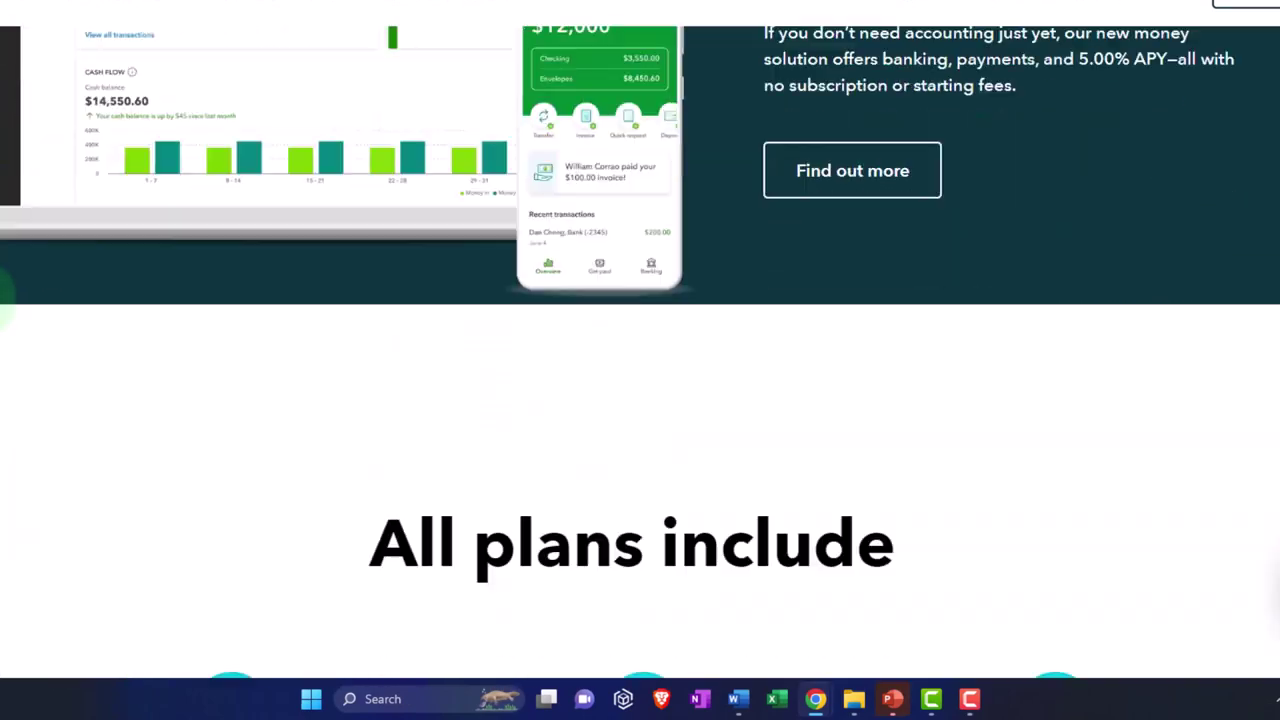
scroll(4, 330, "down", 10)
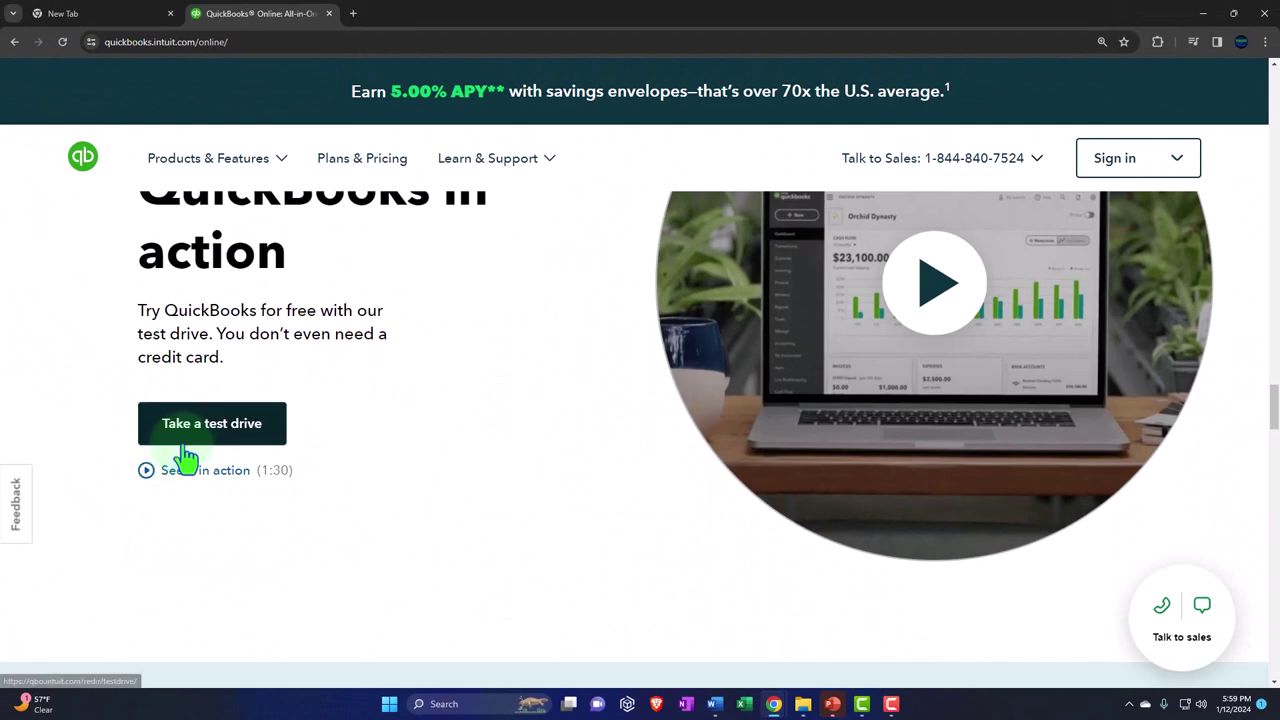
left_click(205, 440)
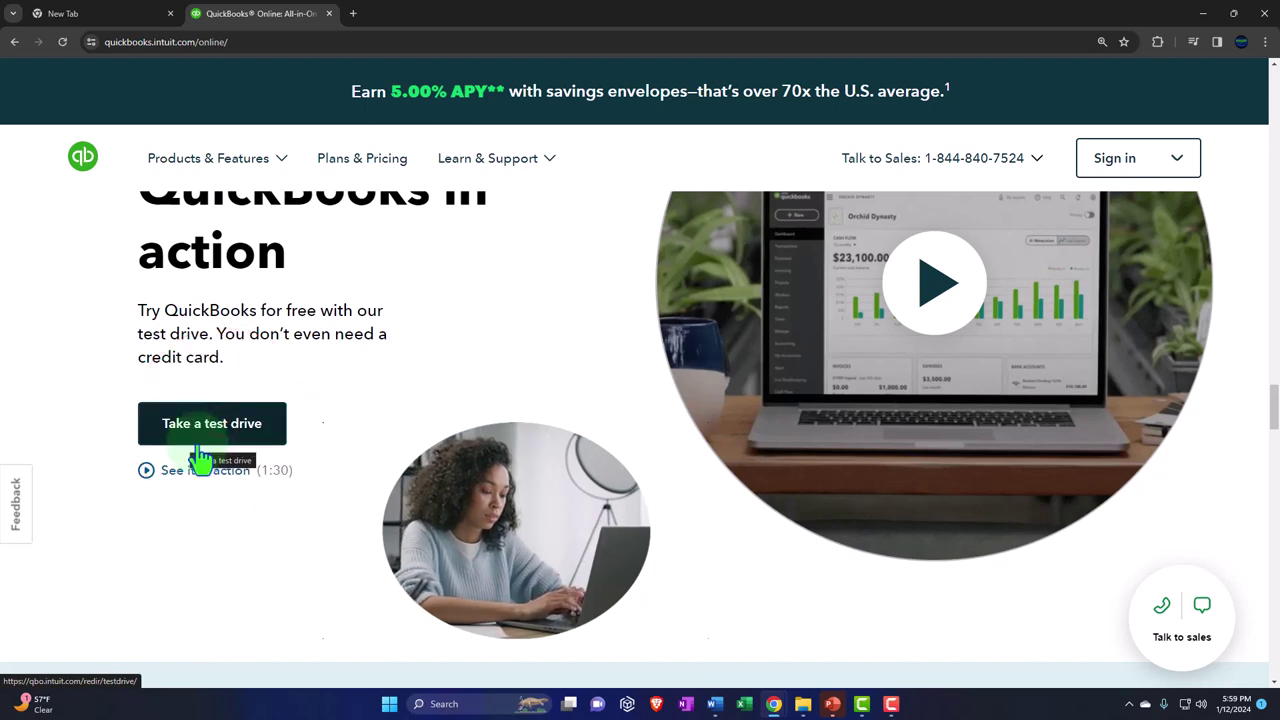
scroll(215, 452, "up", 10)
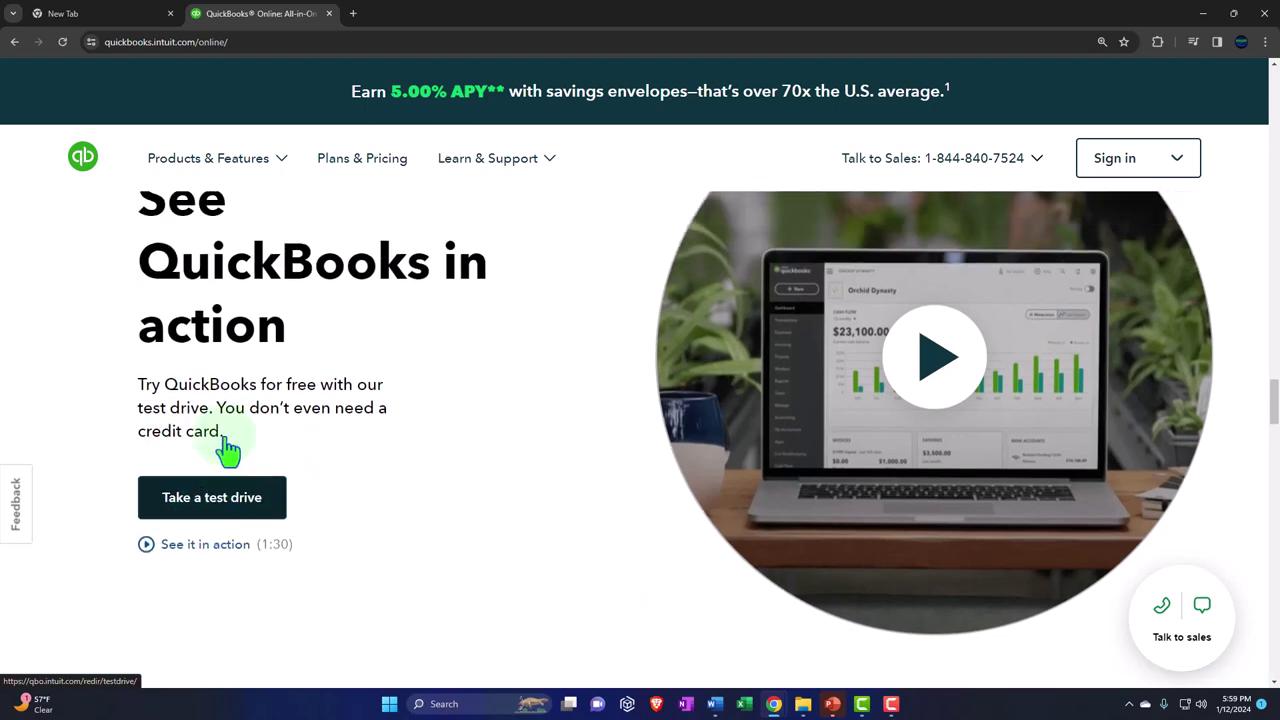
scroll(228, 452, "up", 15)
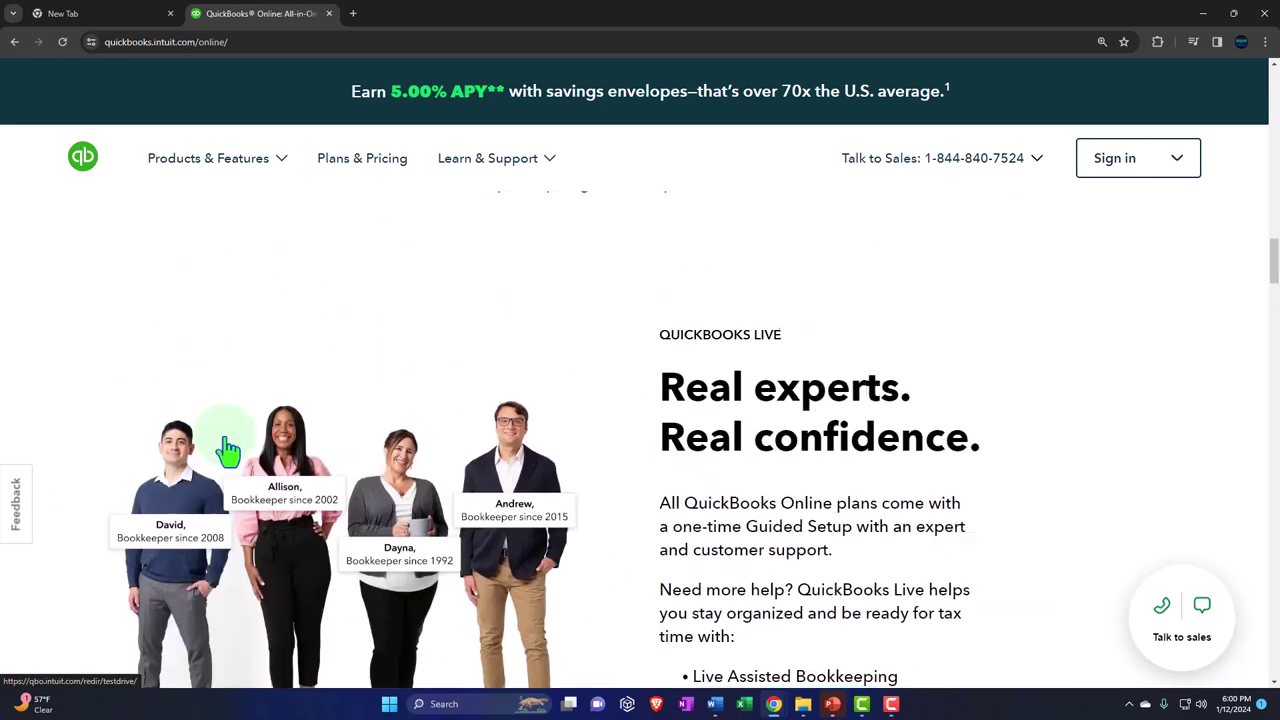
scroll(228, 452, "up", 15)
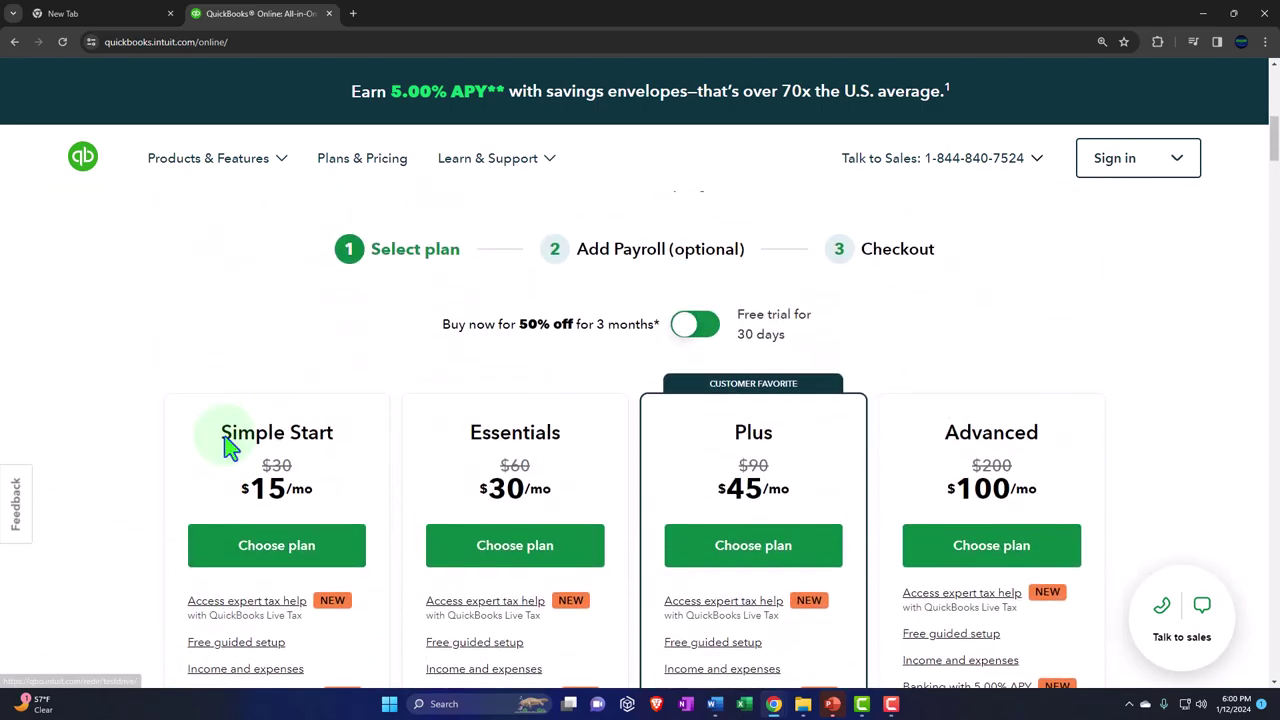
Compare the plan prices by switching to the 30-day free trial and back to the 50% off for 3 months offer
left_click(716, 358)
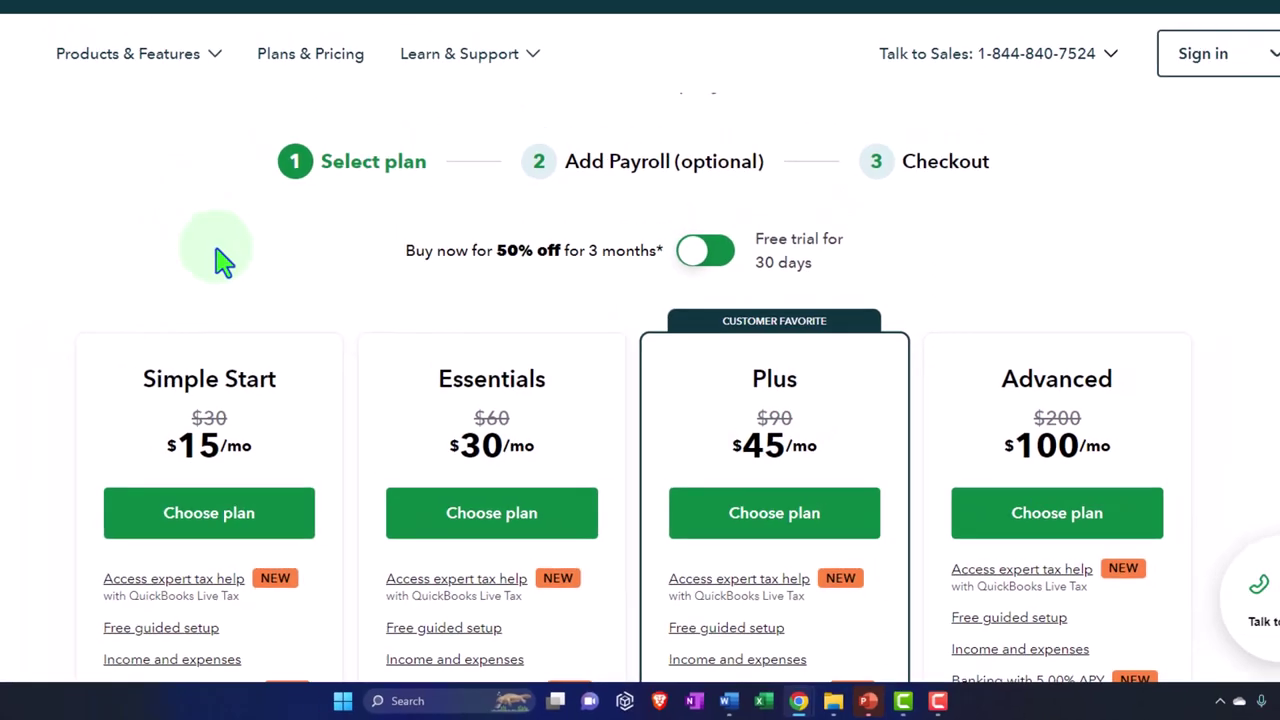
scroll(357, 323, "down", 1)
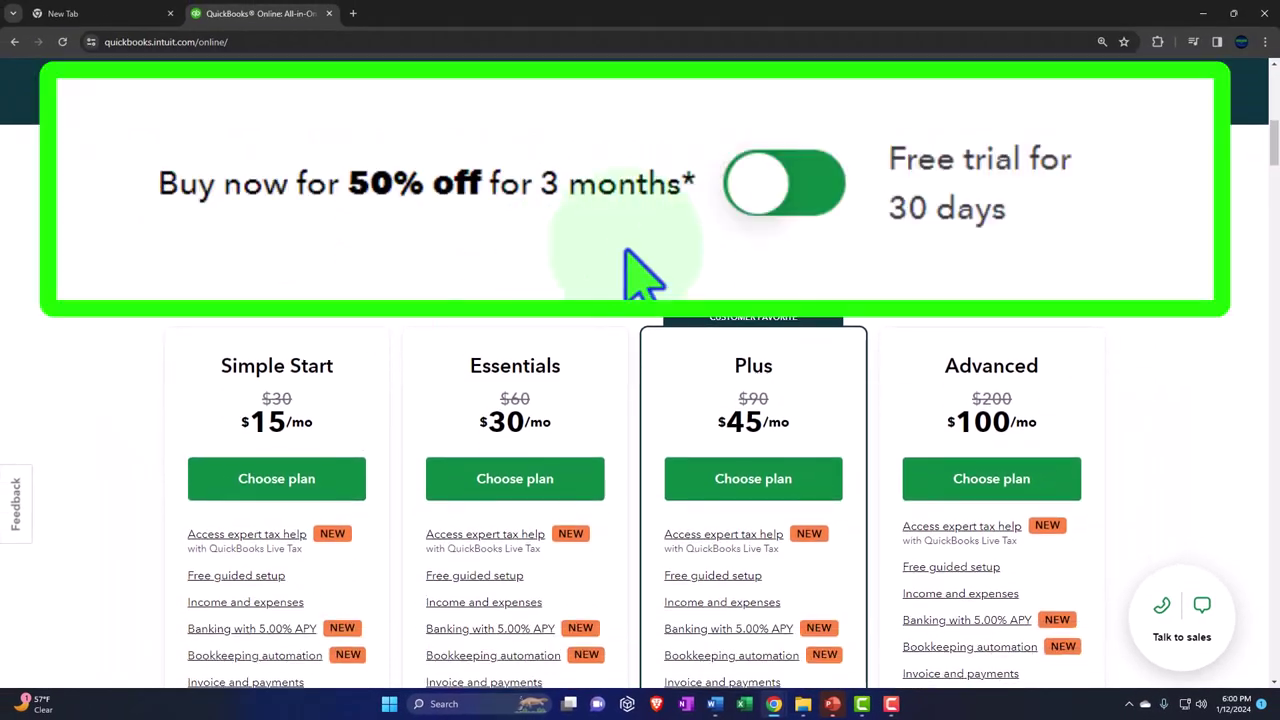
left_click(757, 200)
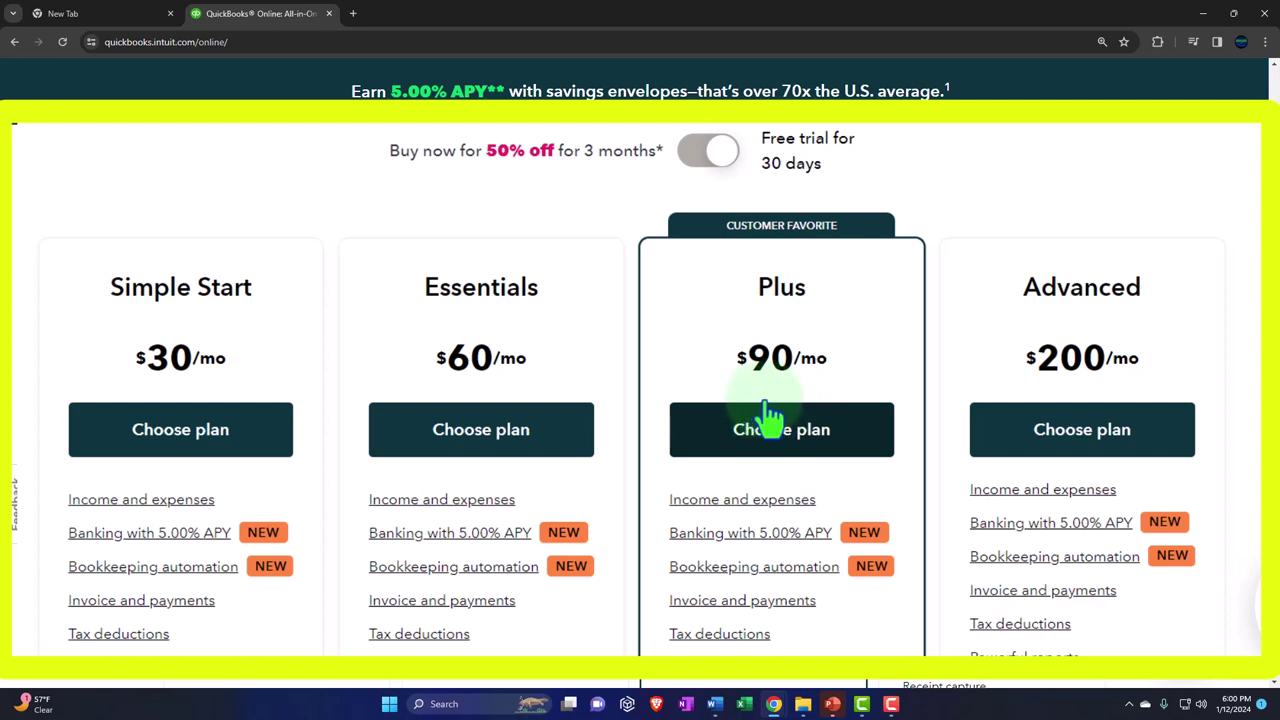
left_click(708, 152)
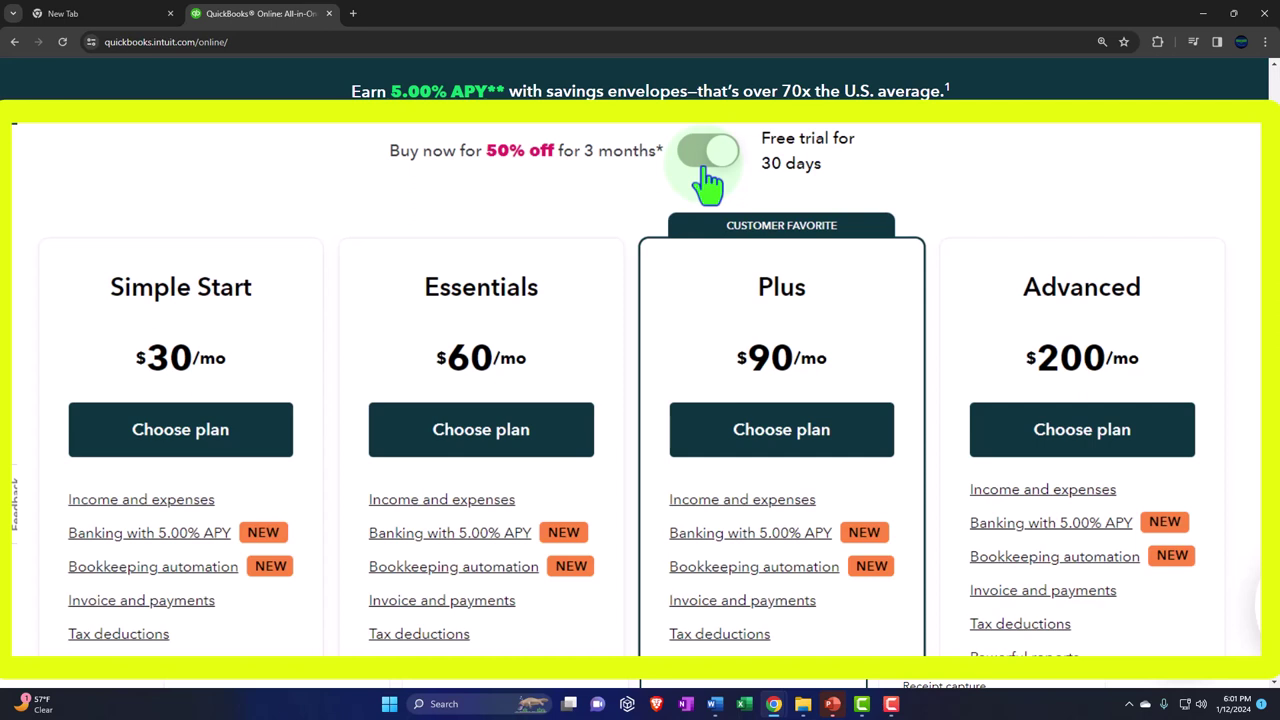
left_click(704, 172)
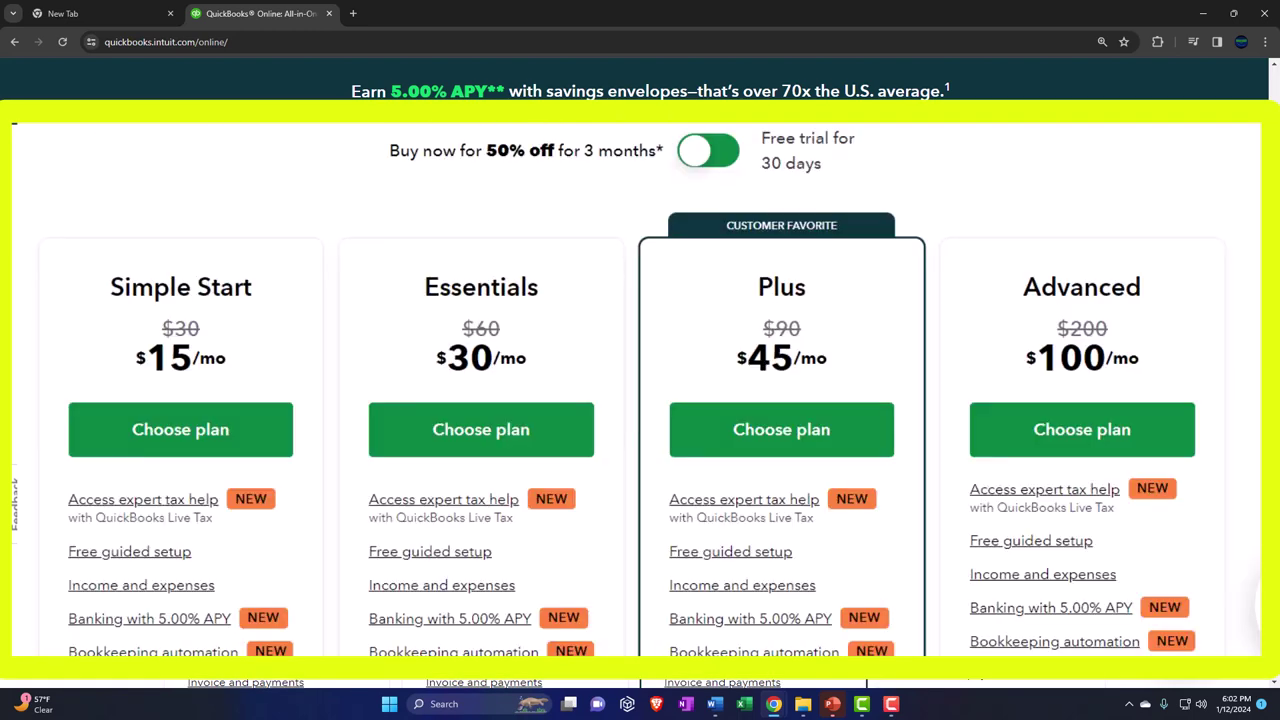
Close the Google New Tab page and open a new Incognito window
key("ctrl+minus")
left_click(126, 18)
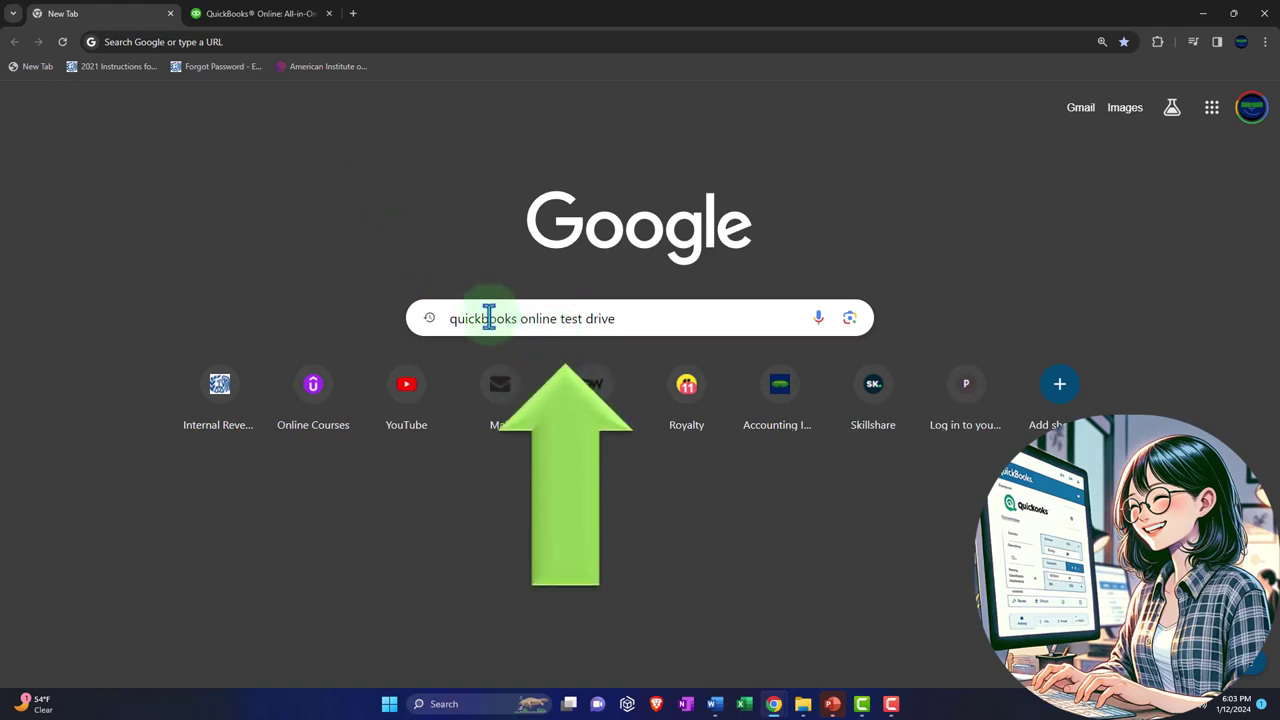
left_click(170, 13)
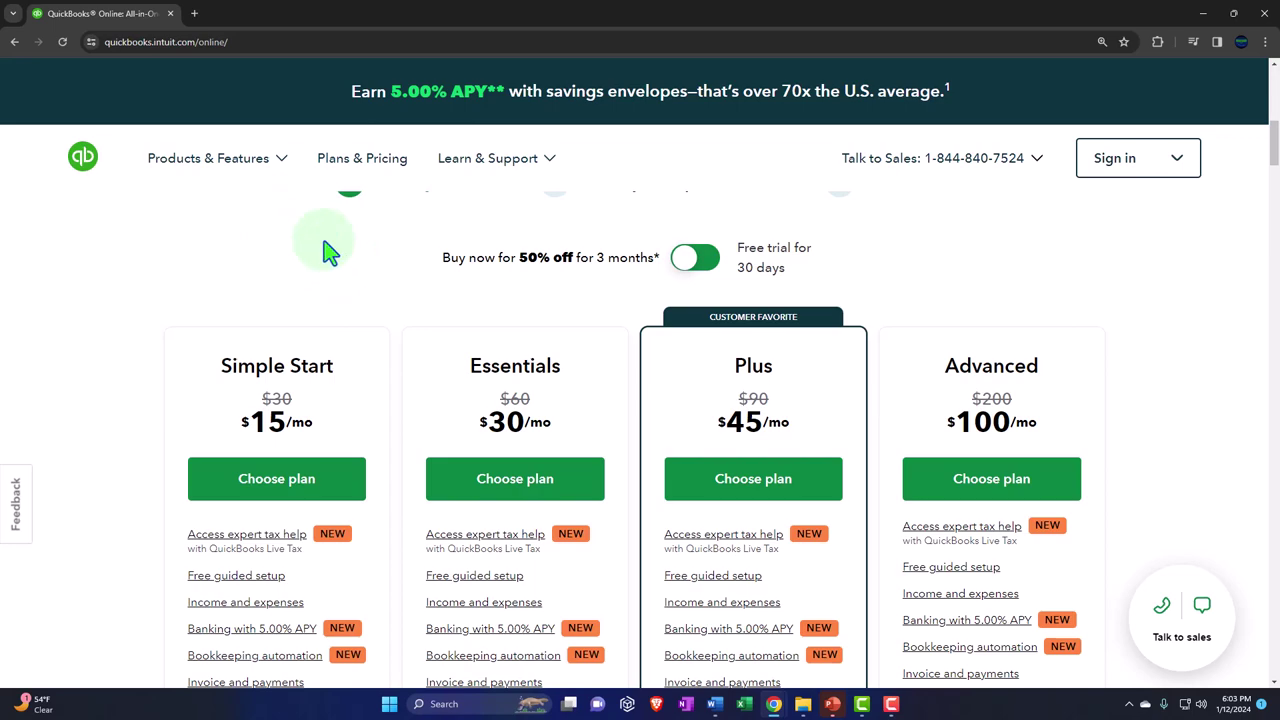
left_click(1263, 42)
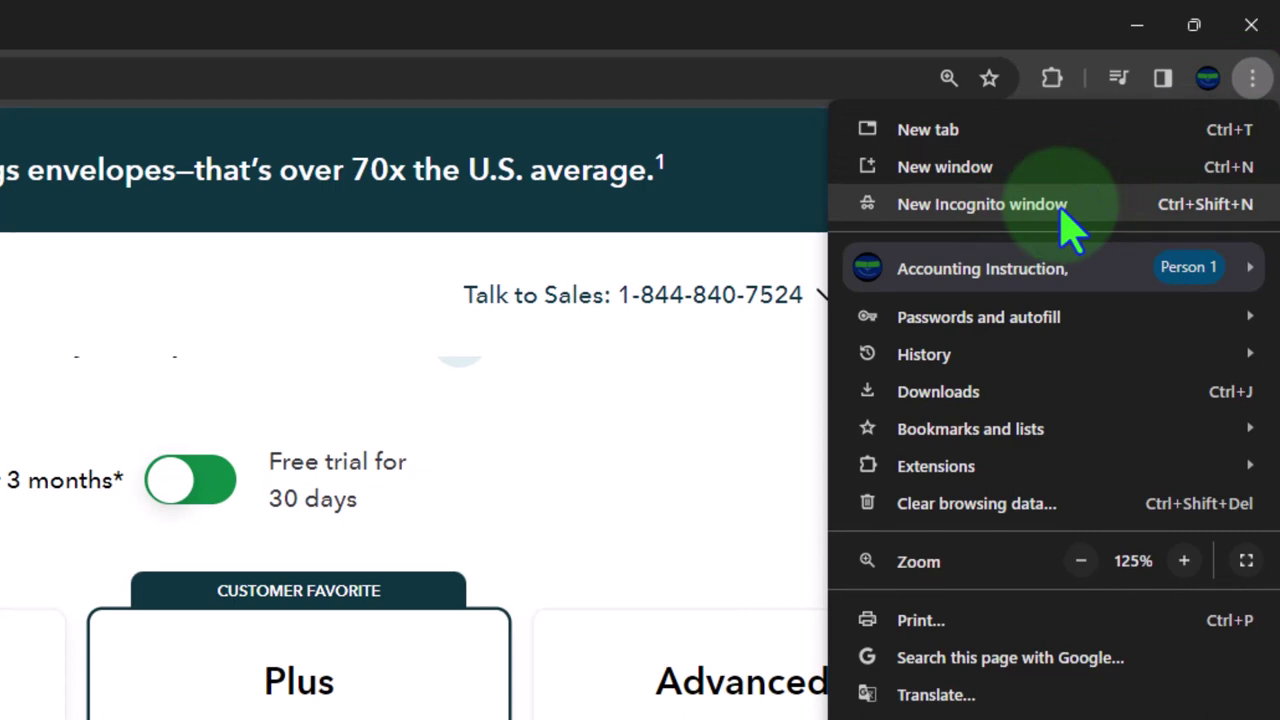
left_click(1065, 208)
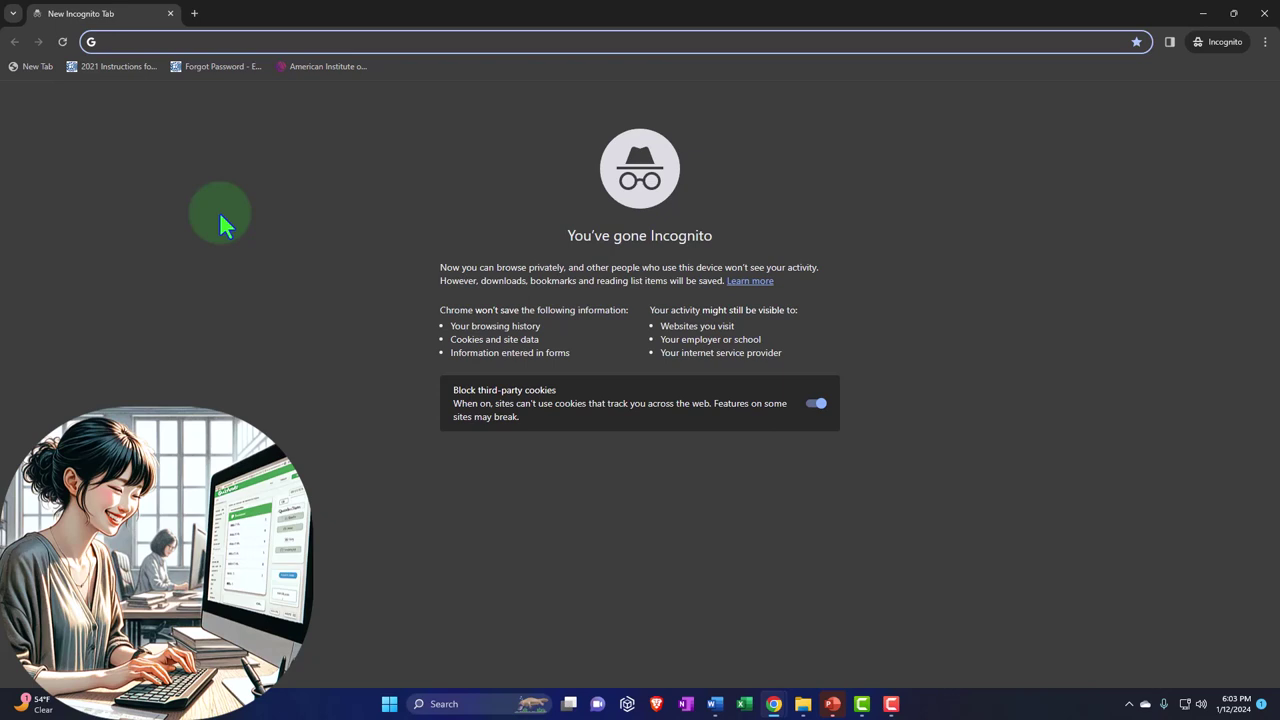
Search Google for "quickbooks online test drive" and open Intuit's Test drive QuickBooks Online article
type("qui")
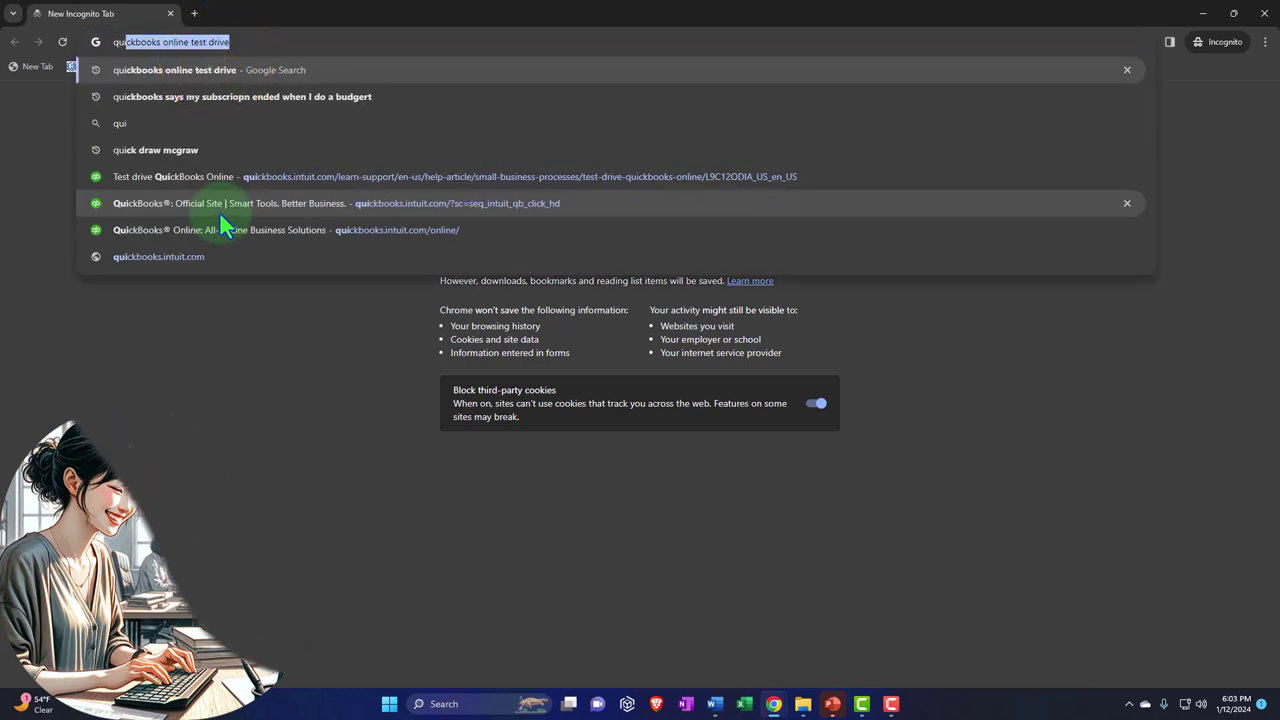
key("Return")
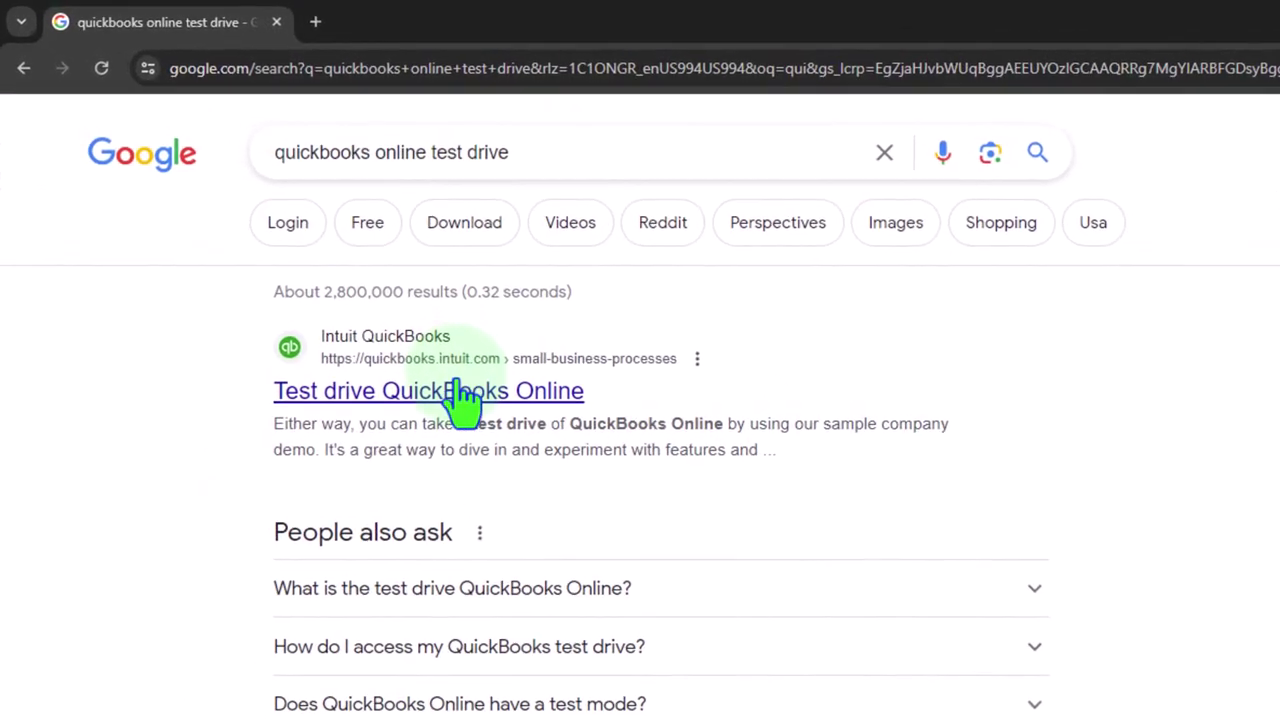
left_click(452, 382)
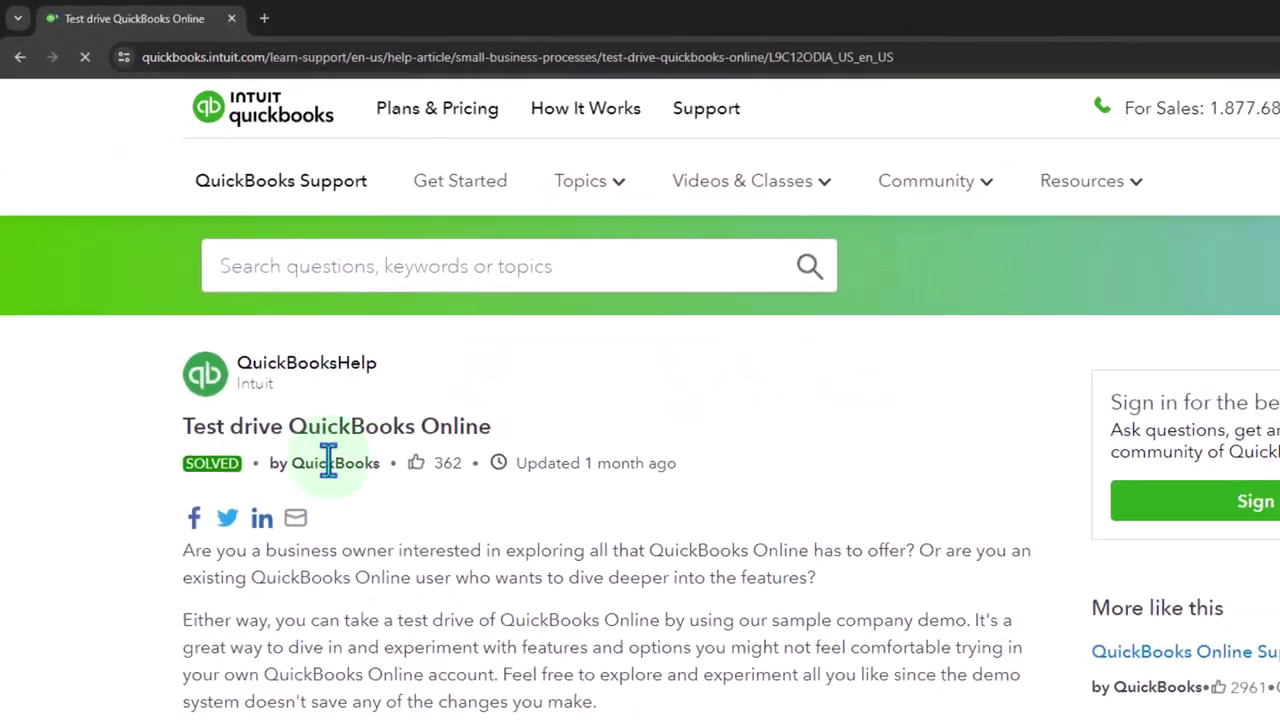
Launch the United States QuickBooks Online test drive from the article and pass its security verification
scroll(135, 445, "down", 5)
scroll(135, 445, "down", 2)
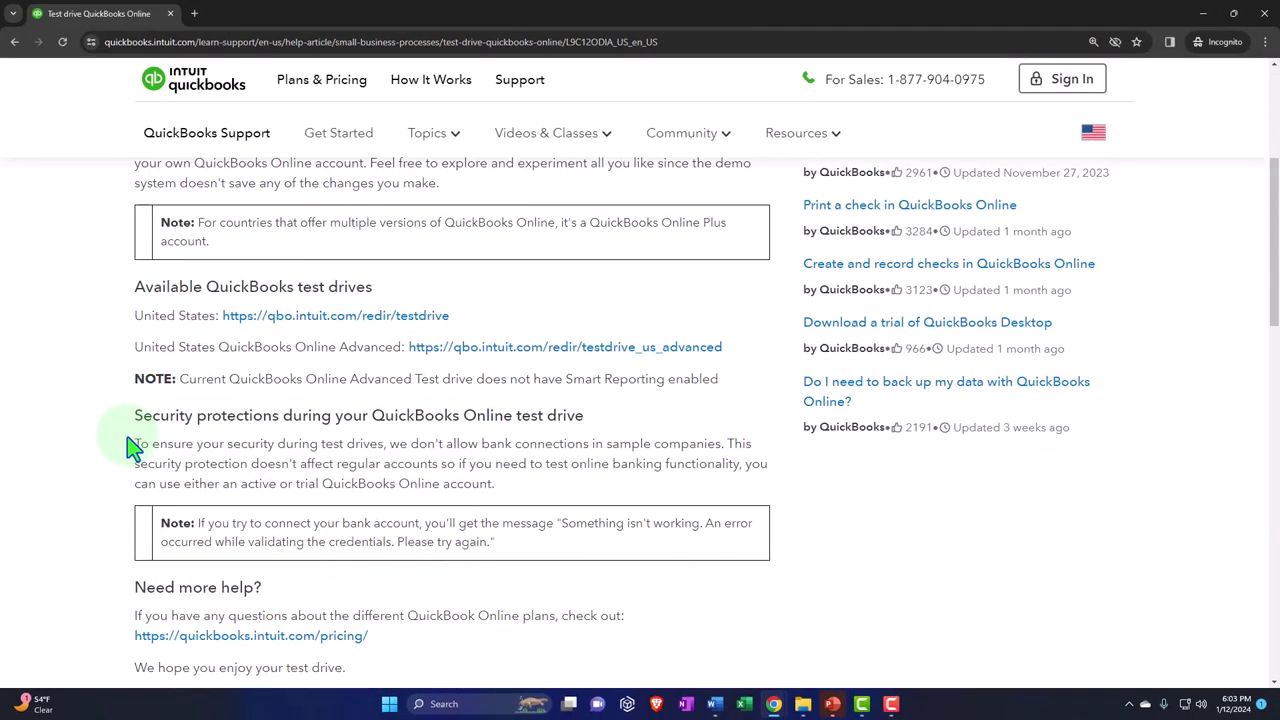
left_click(305, 315)
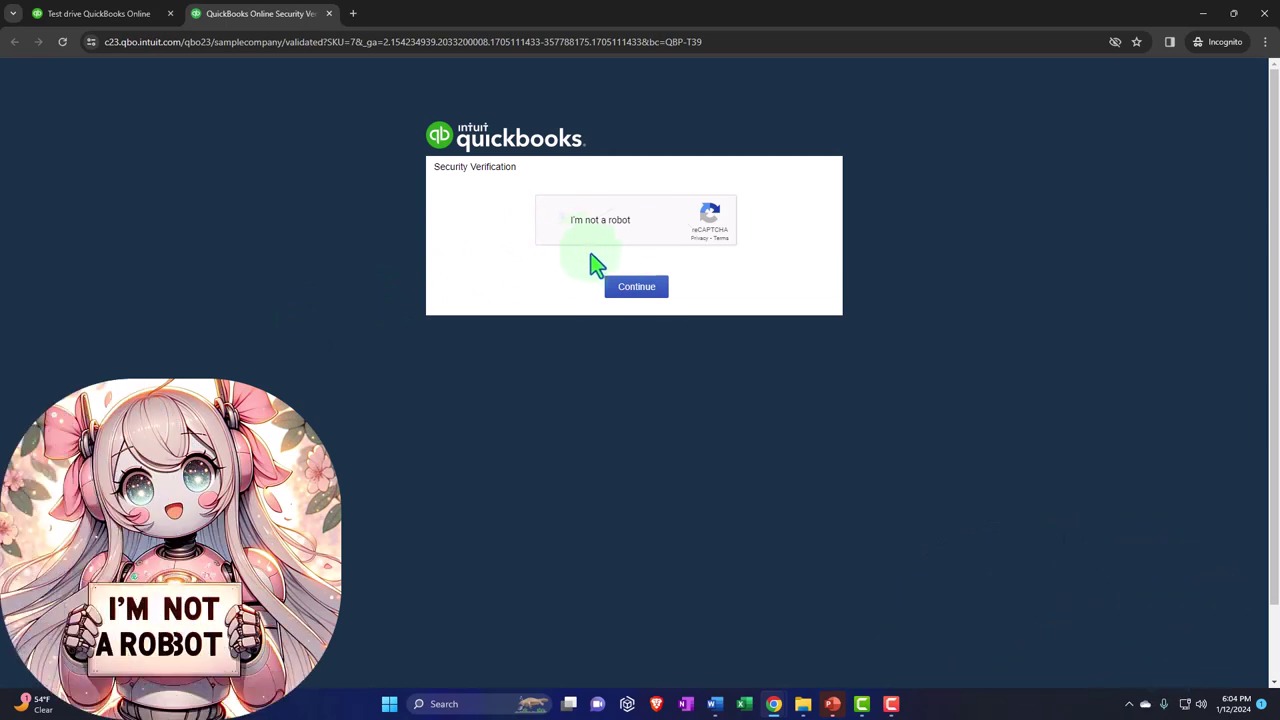
left_click(634, 287)
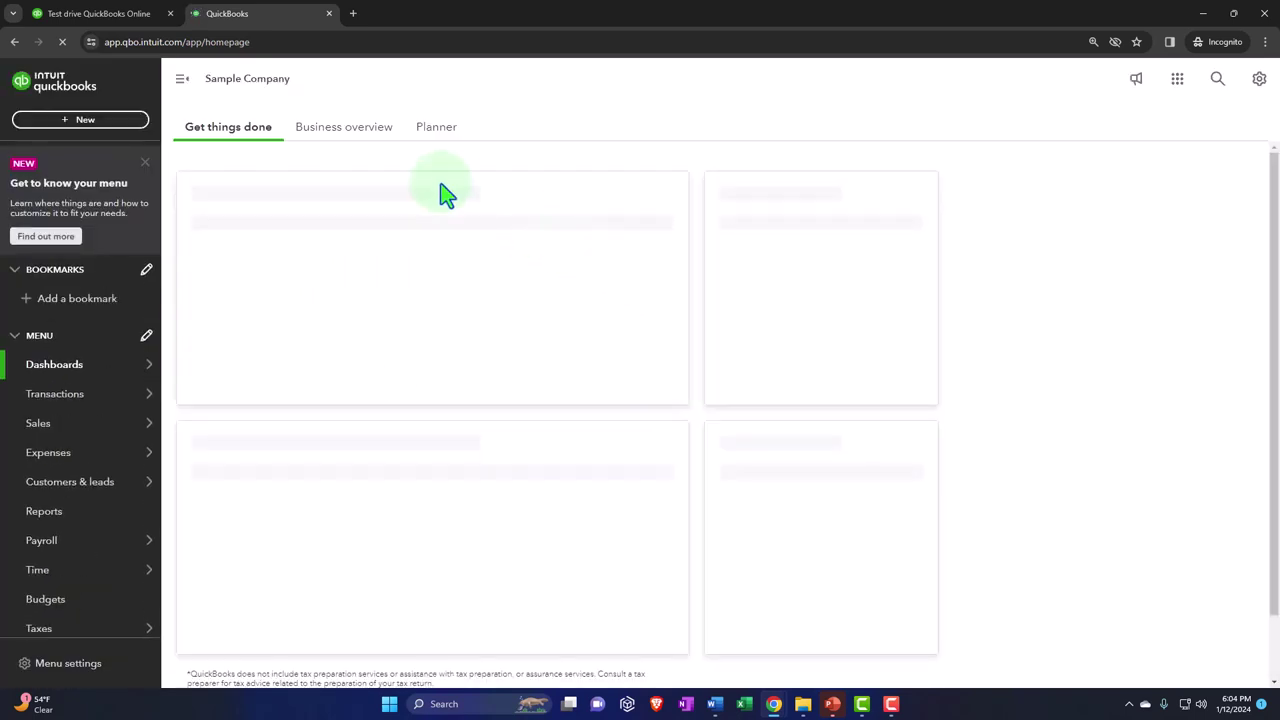
Close the test drive article and compare the sample company window with the regular QuickBooks page before maximizing it again
left_click(125, 14)
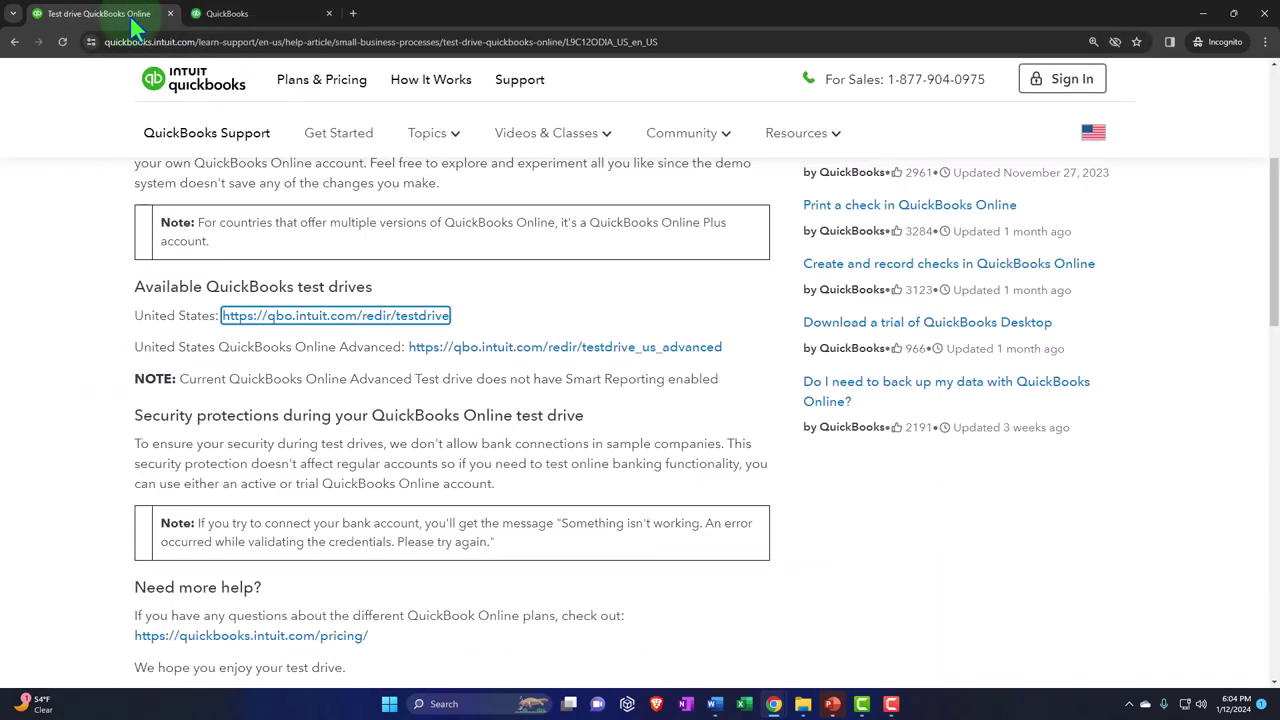
left_click_drag(280, 14, 651, 58)
mouse_move(208, 158)
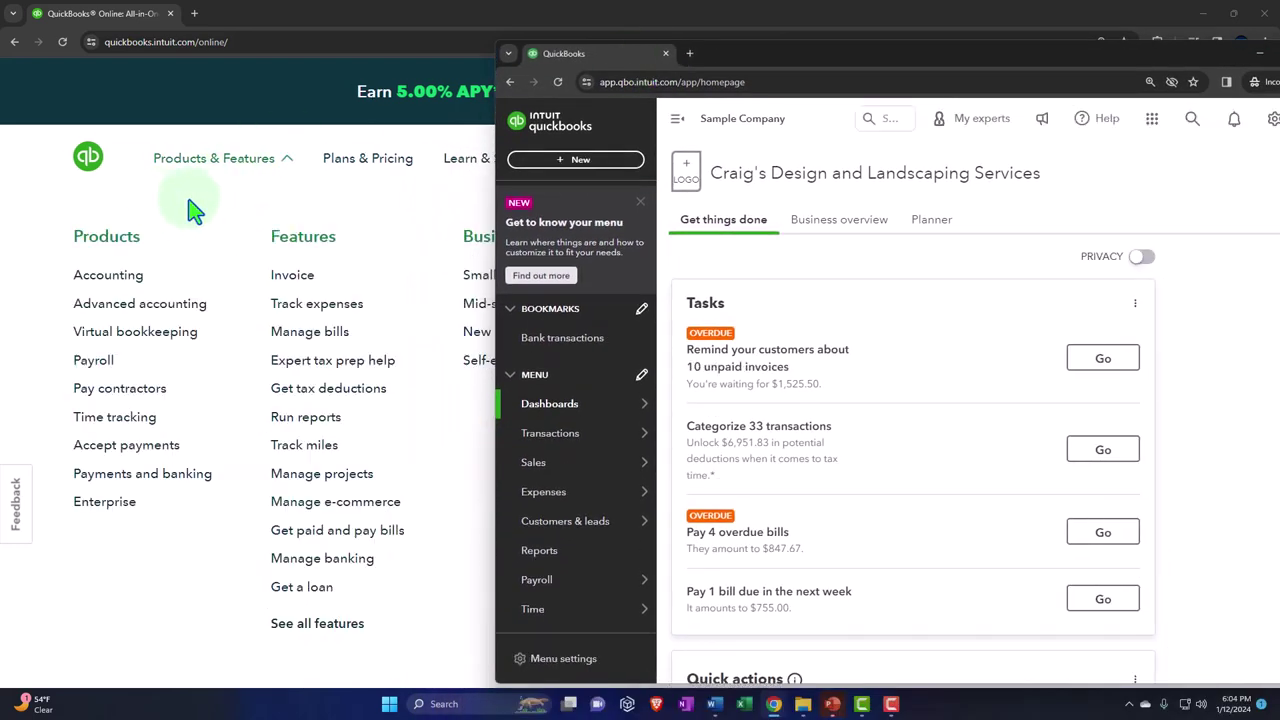
scroll(183, 214, "down", 5)
left_click_drag(770, 70, 523, 8)
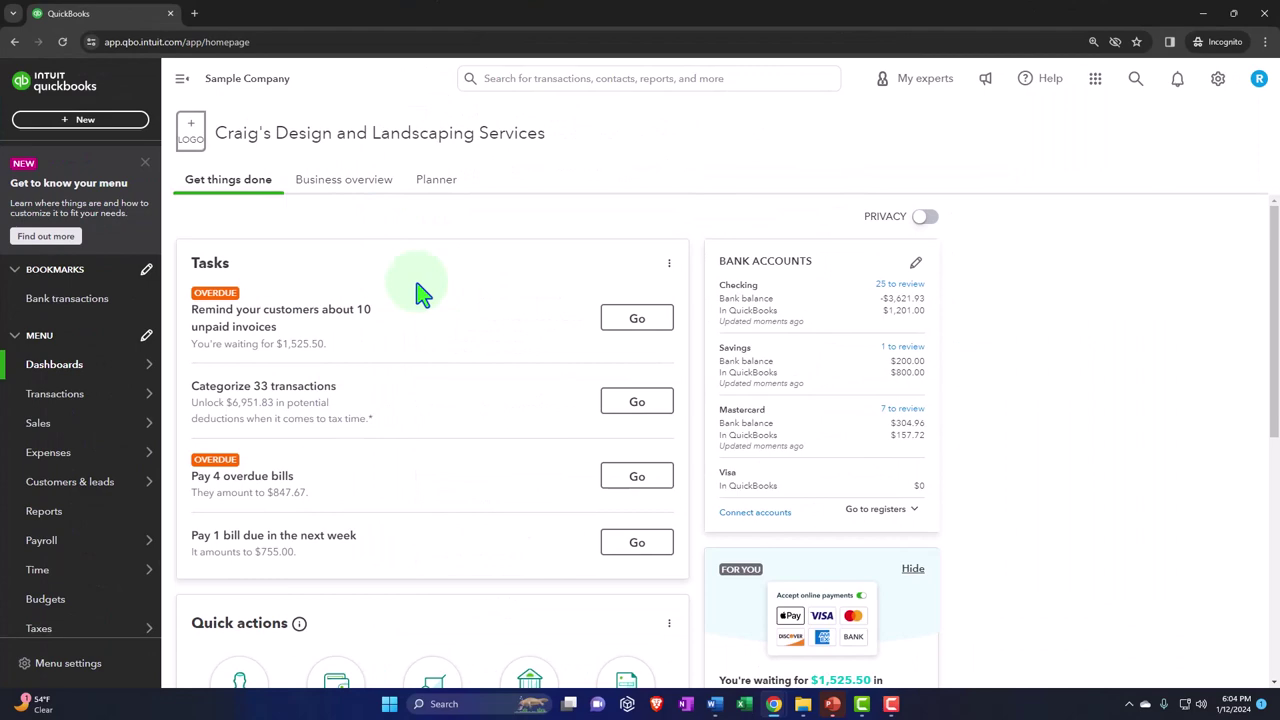
left_click(286, 290)
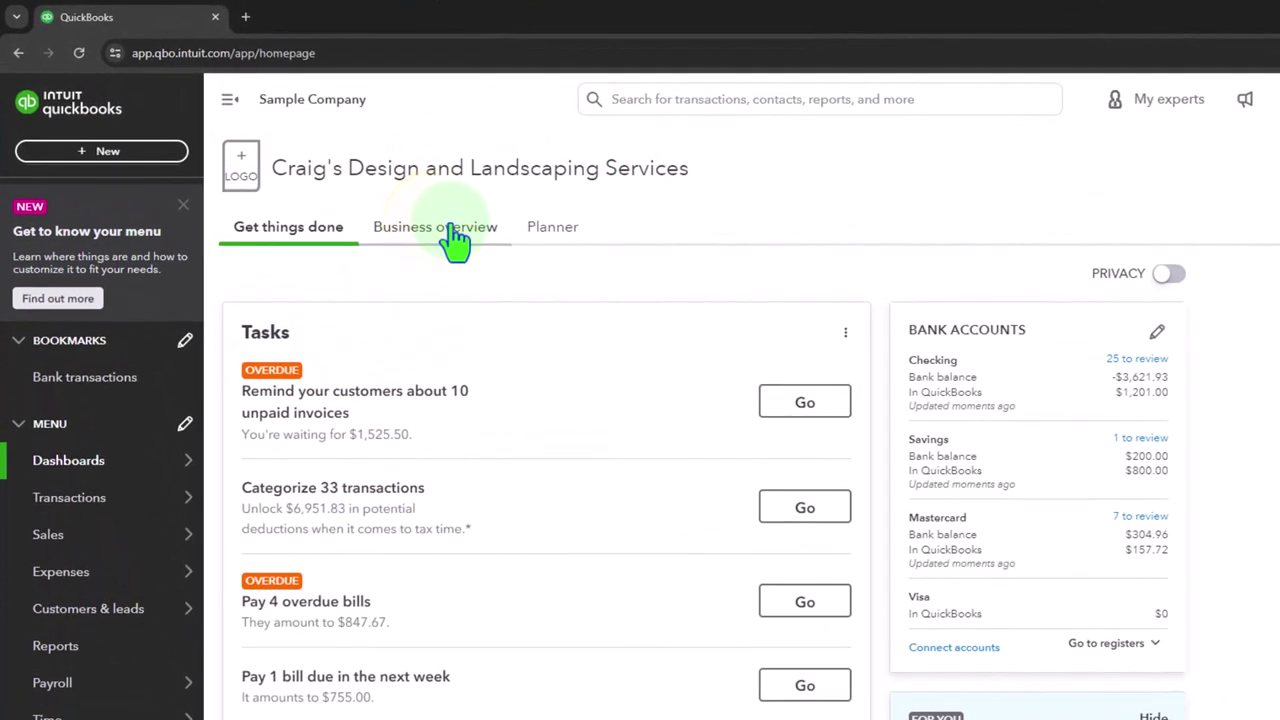
left_click(455, 238)
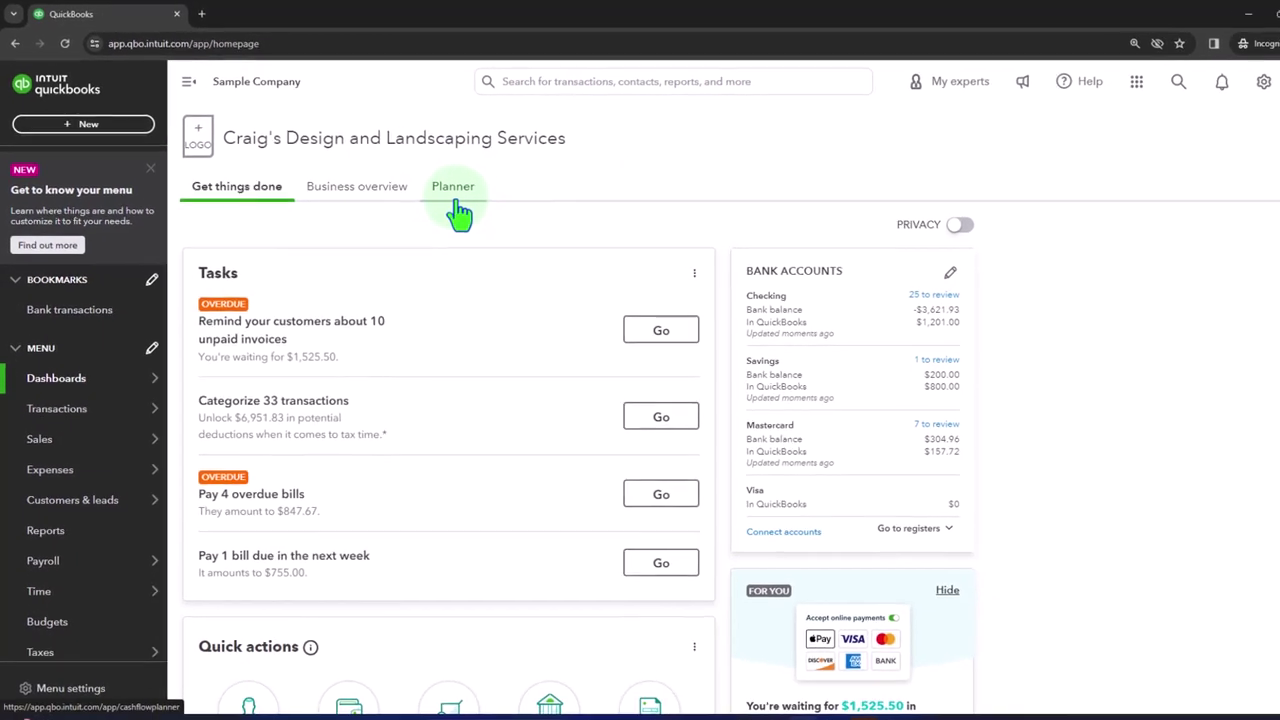
left_click(455, 196)
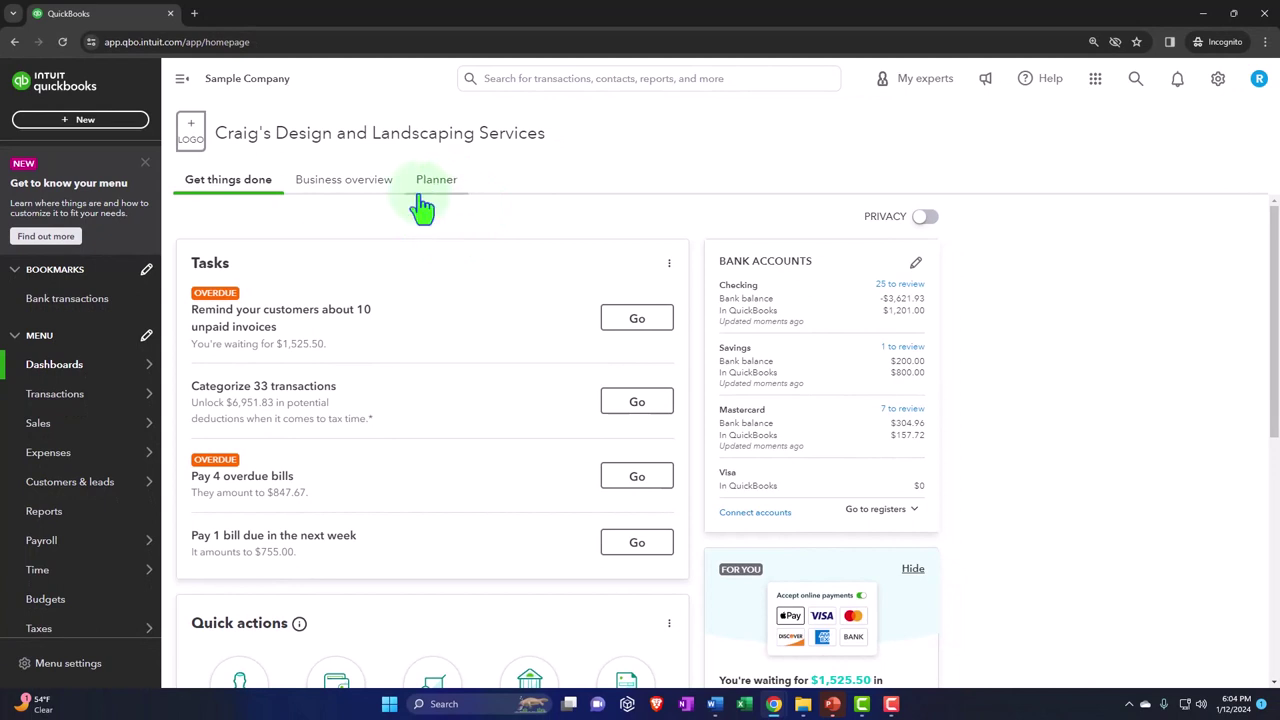
Open the sample company's Profit and Loss report and set its period from 01/01/2023 to 12/31/2023
left_click(80, 516)
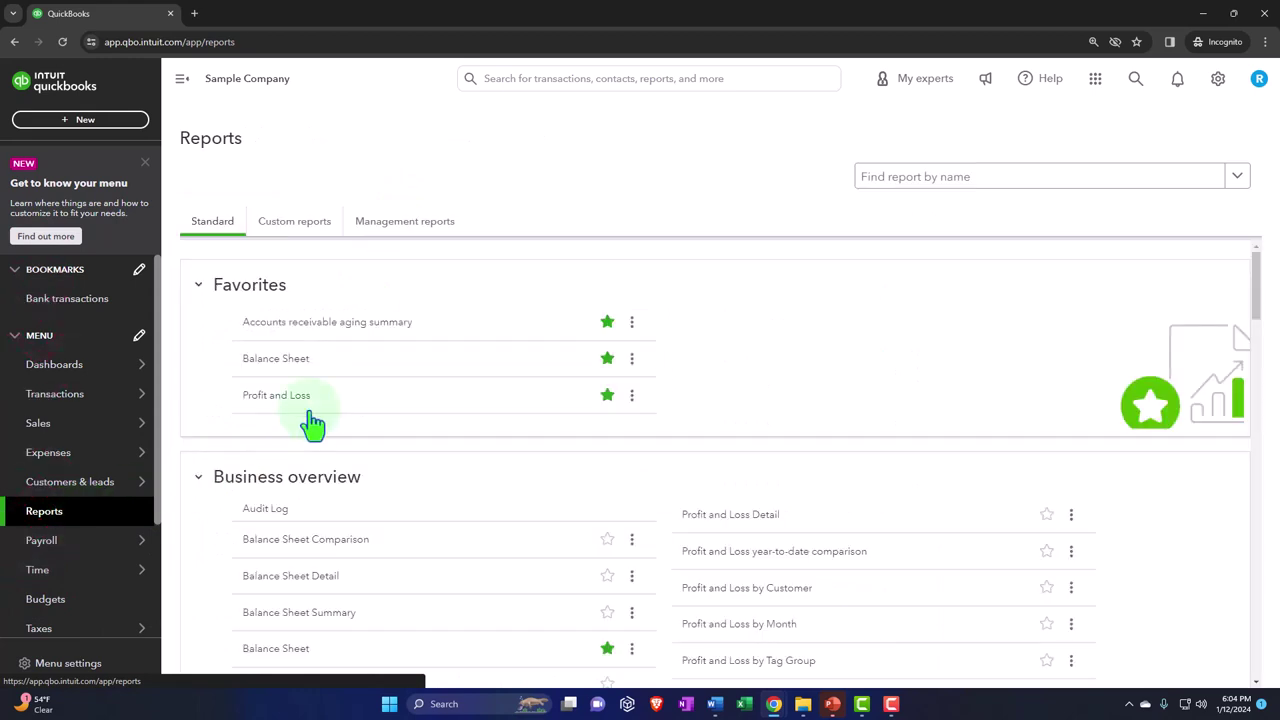
left_click(278, 396)
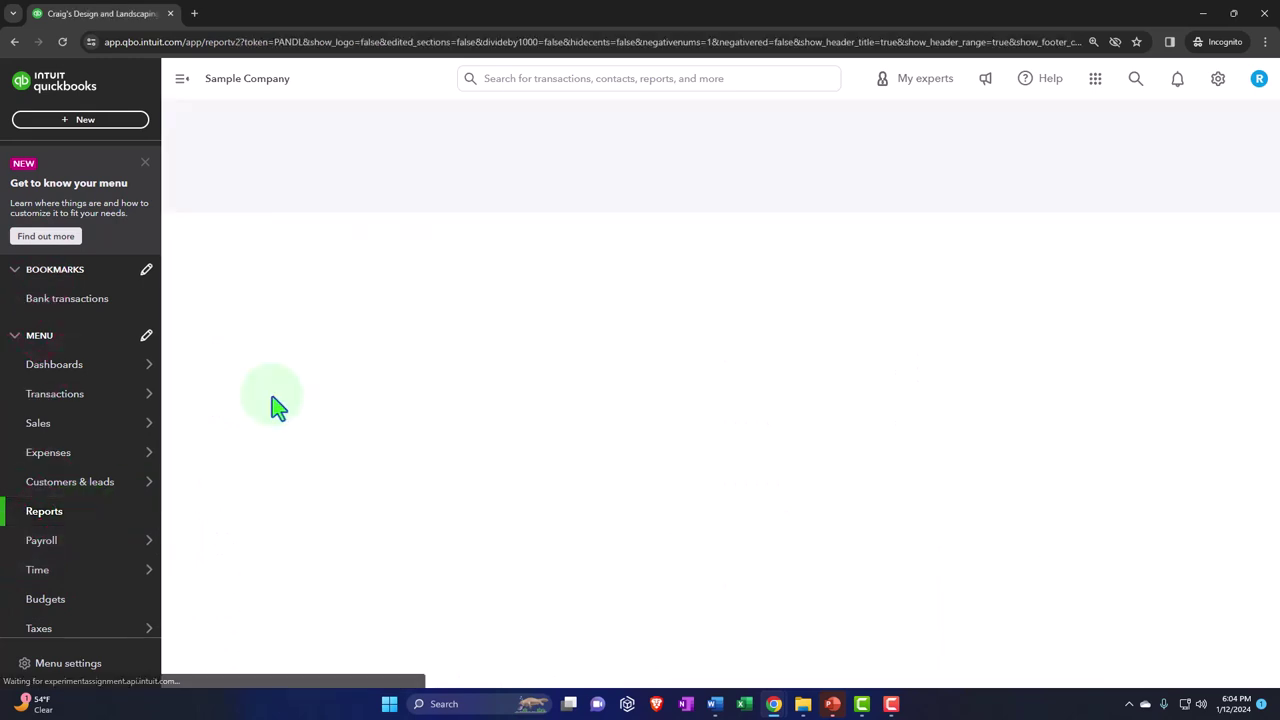
left_click(400, 177)
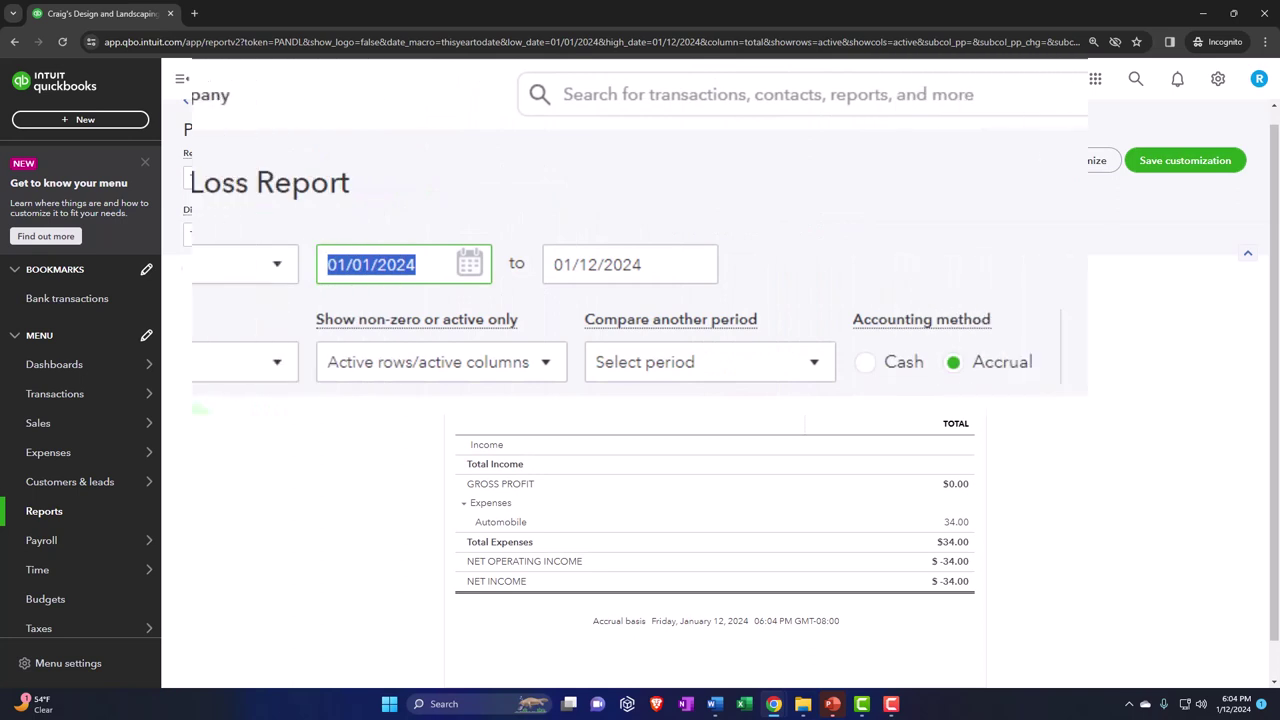
type("010123")
key("Tab")
type("123123")
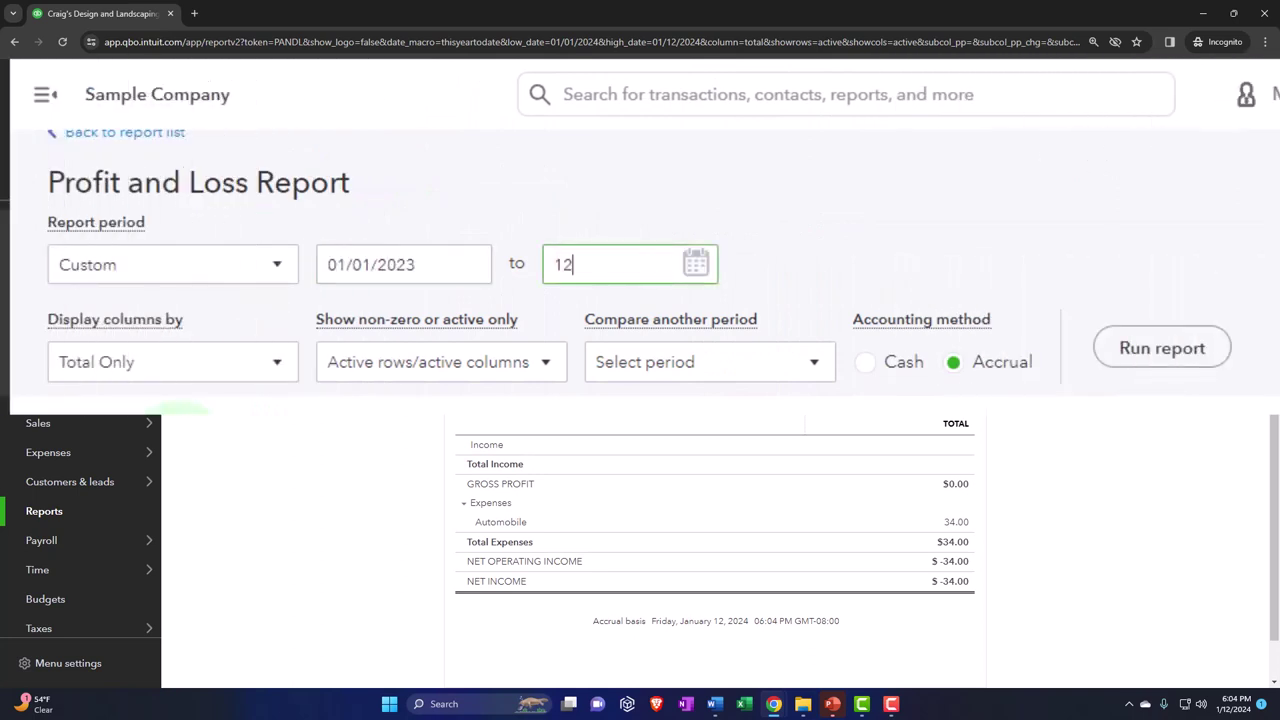
Run the Profit and Loss report and drill down from the Design income amount to the $225.00 sales receipt
left_click(1162, 348)
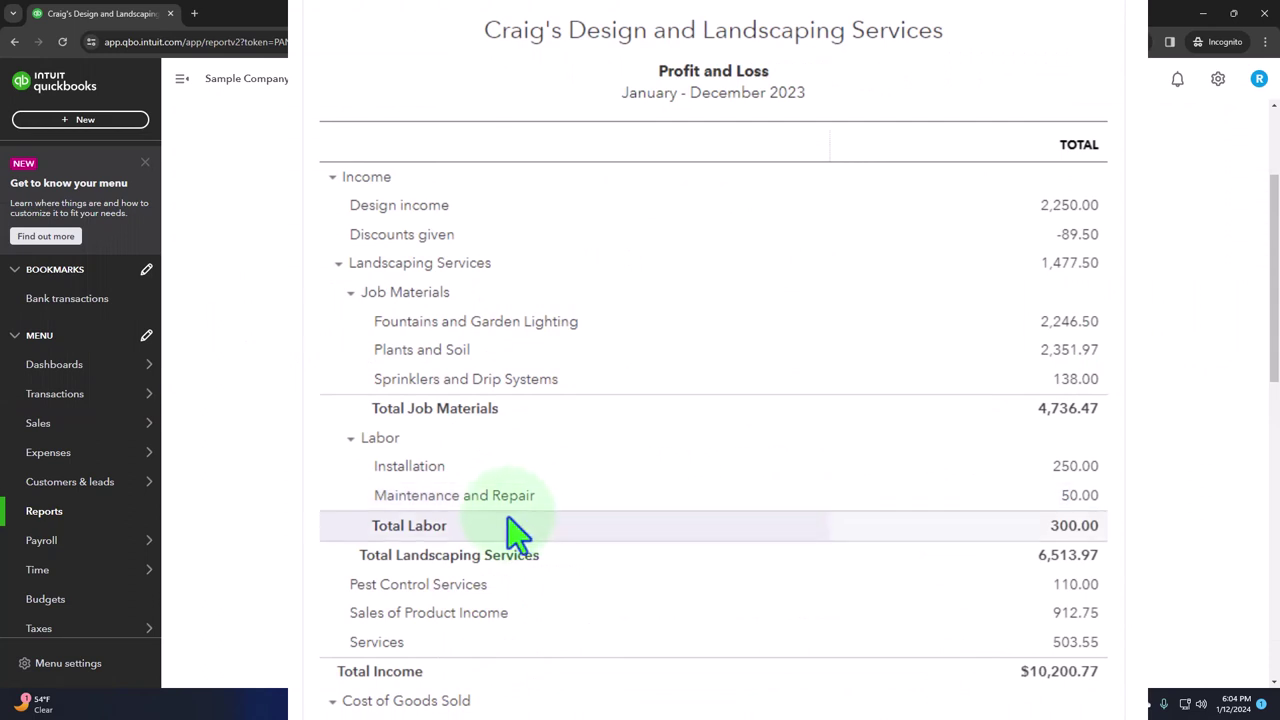
left_click(1062, 208)
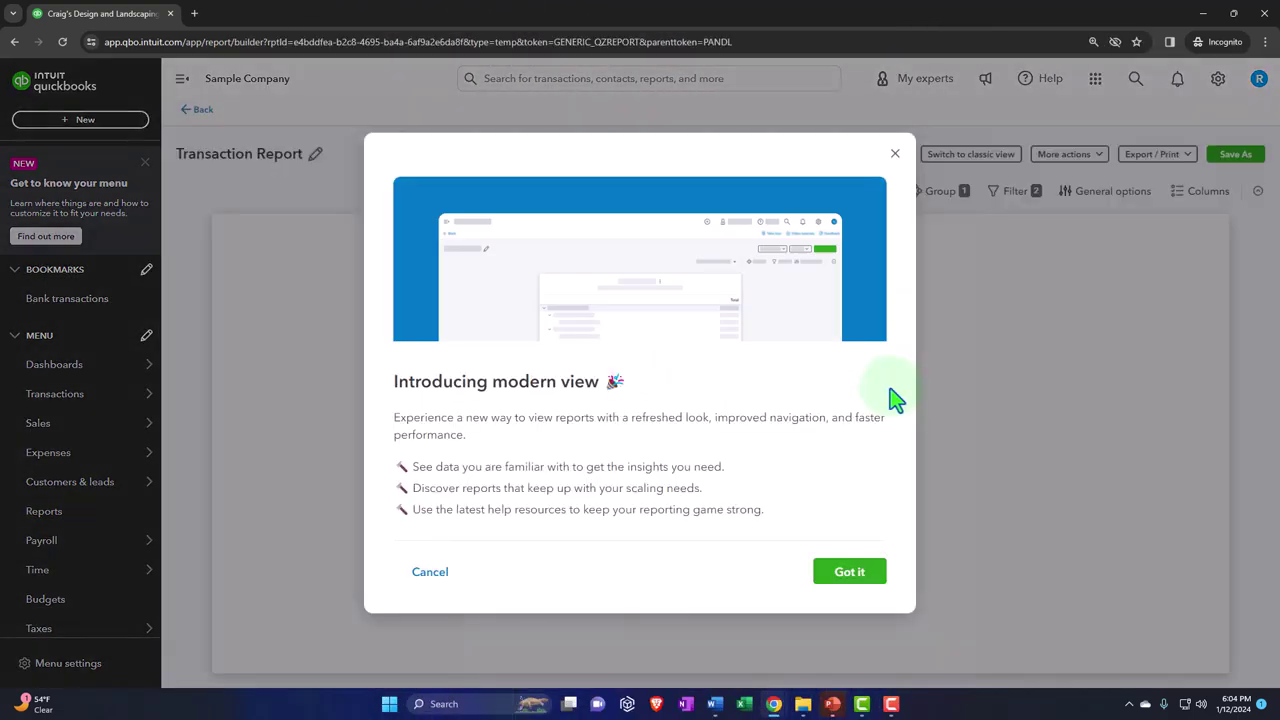
left_click(895, 153)
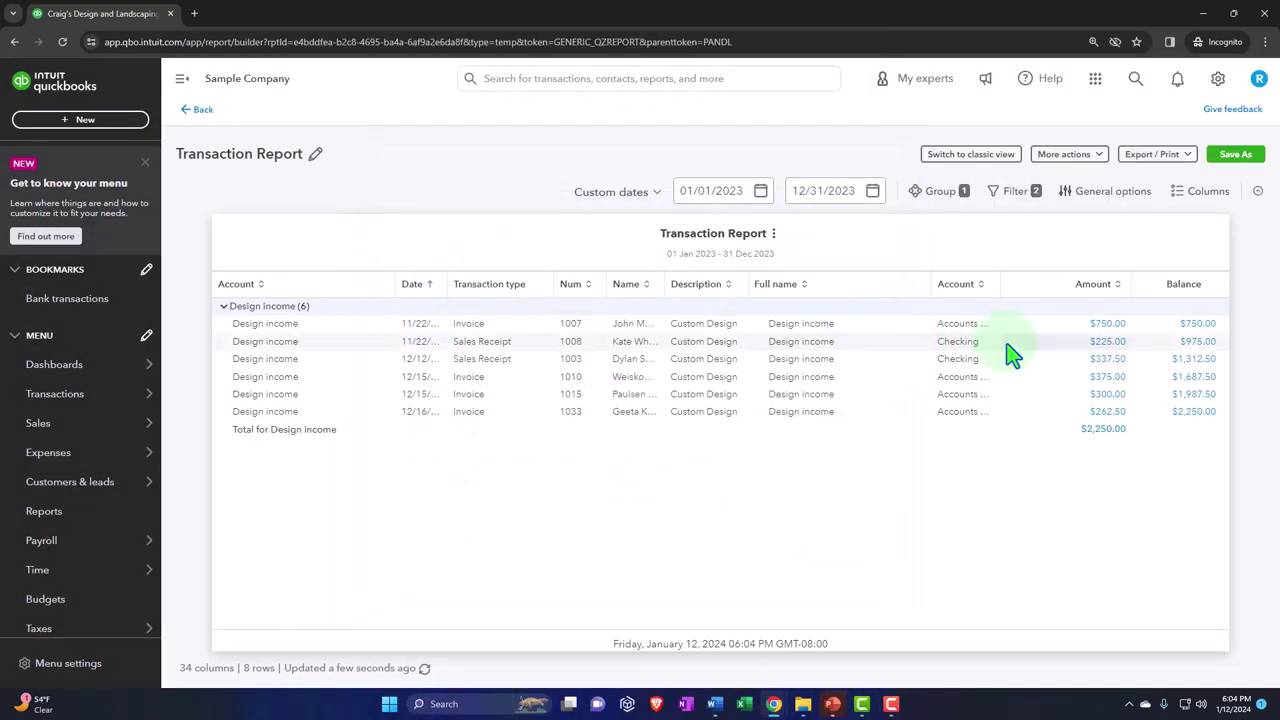
left_click(1107, 343)
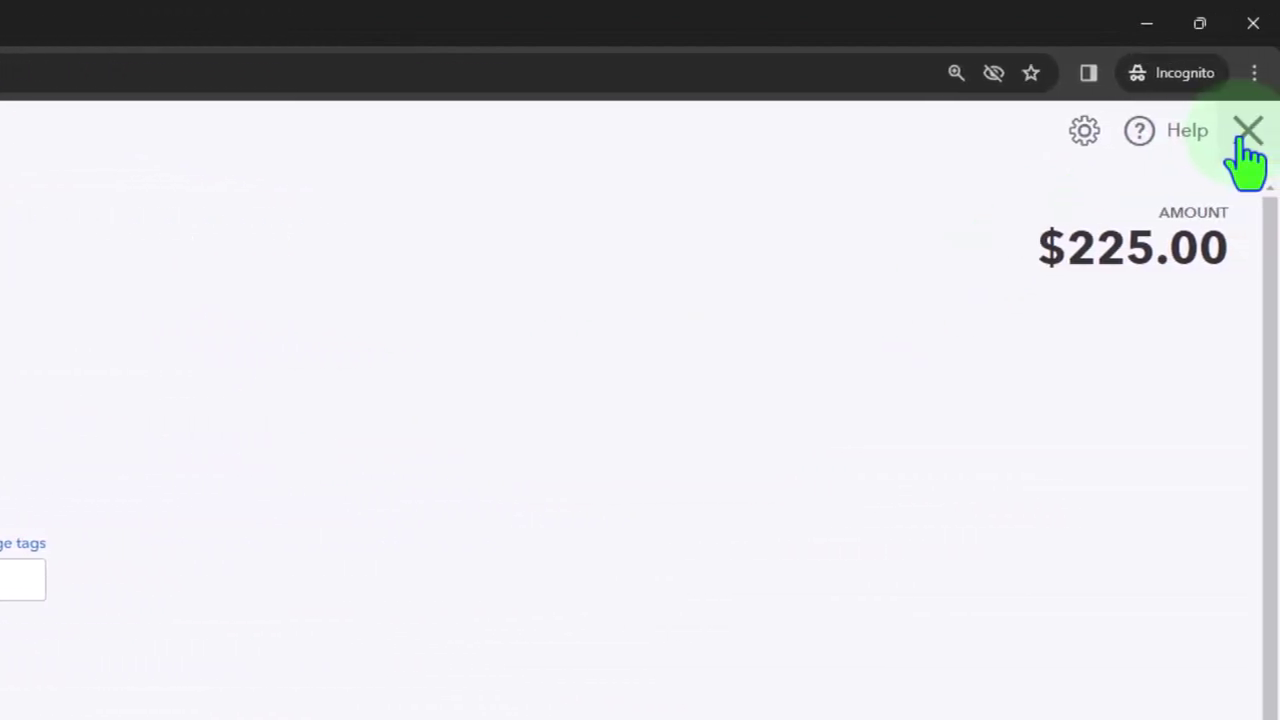
Close the sales receipt, return from the Transaction Report to the Profit and Loss report, and dismiss the feedback survey
left_click(1247, 143)
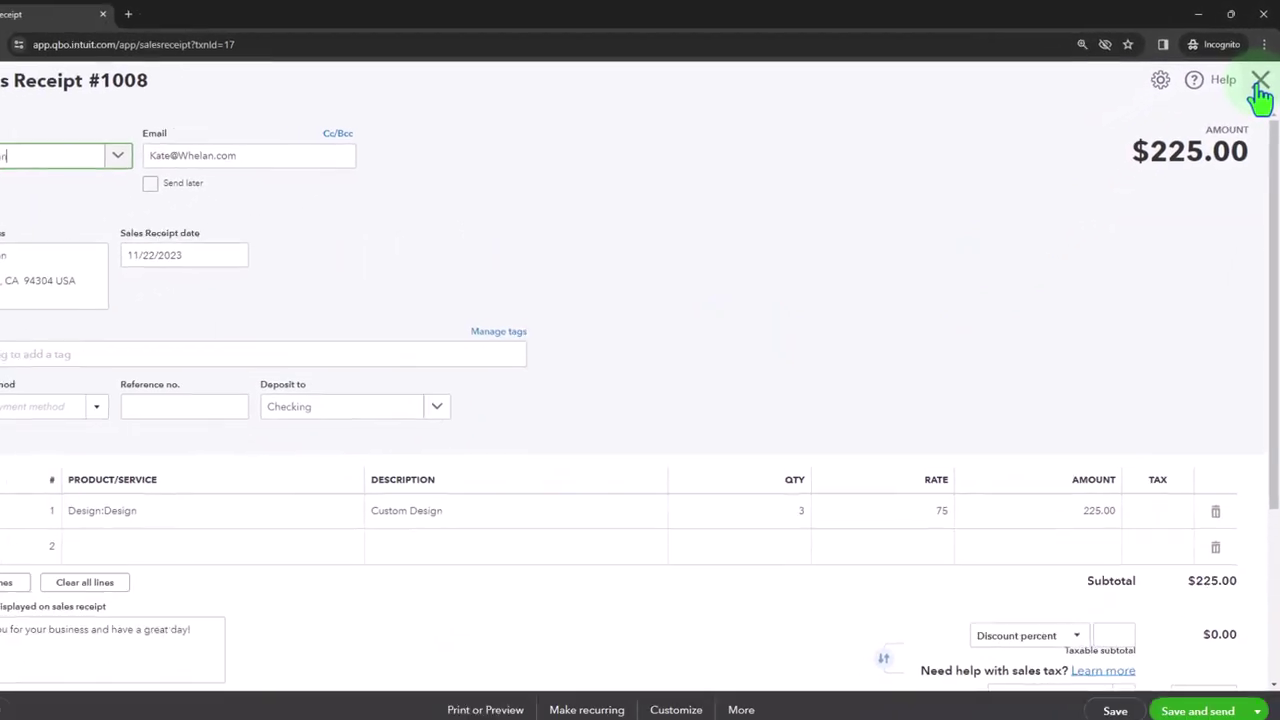
left_click(1261, 80)
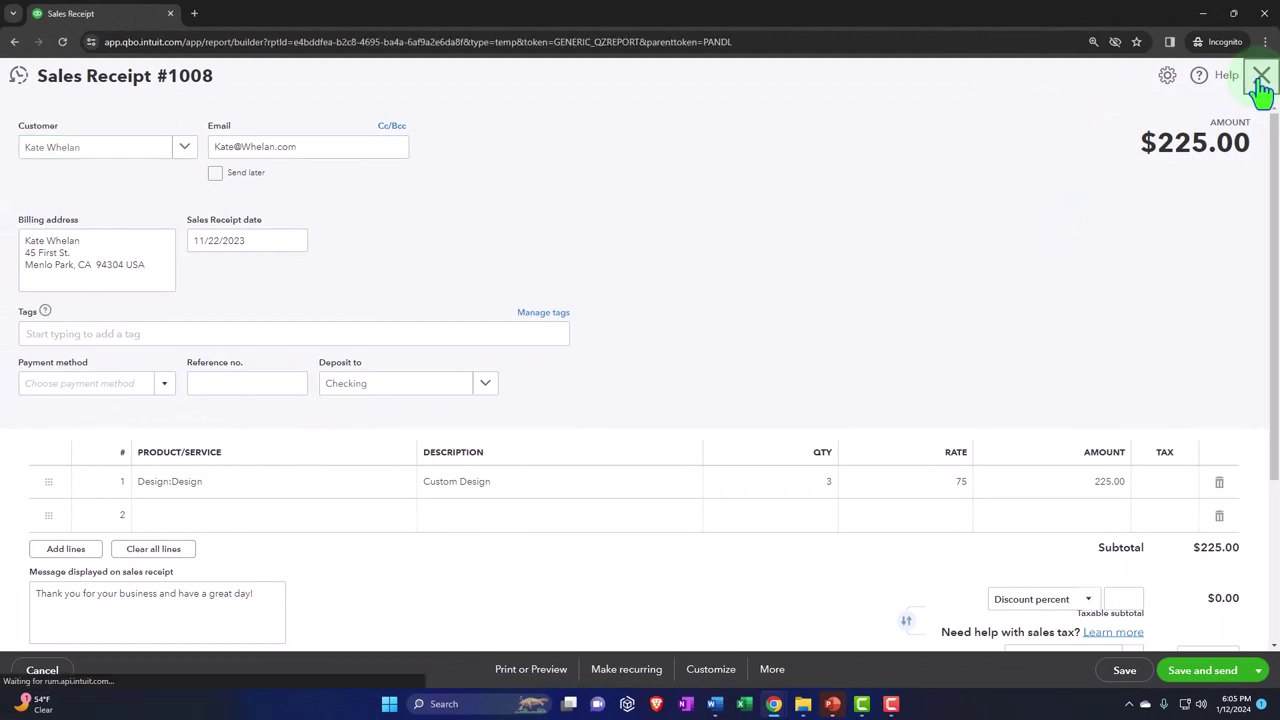
left_click(205, 110)
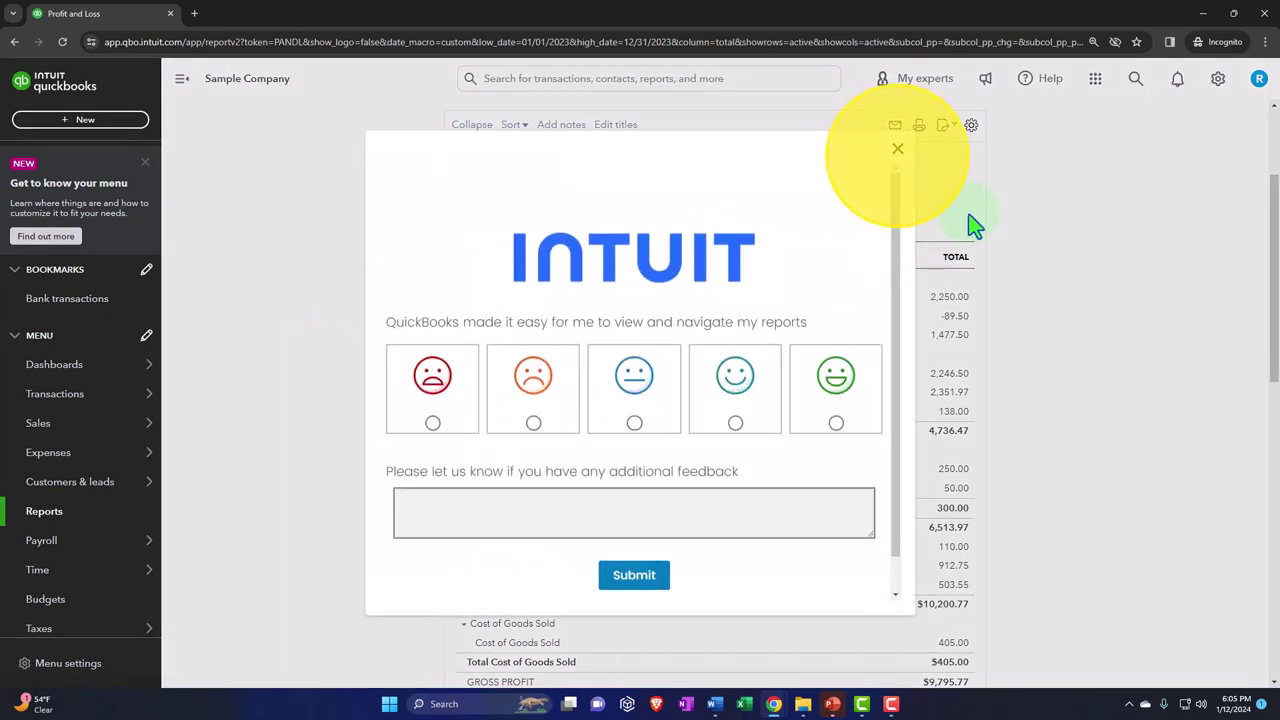
left_click(897, 153)
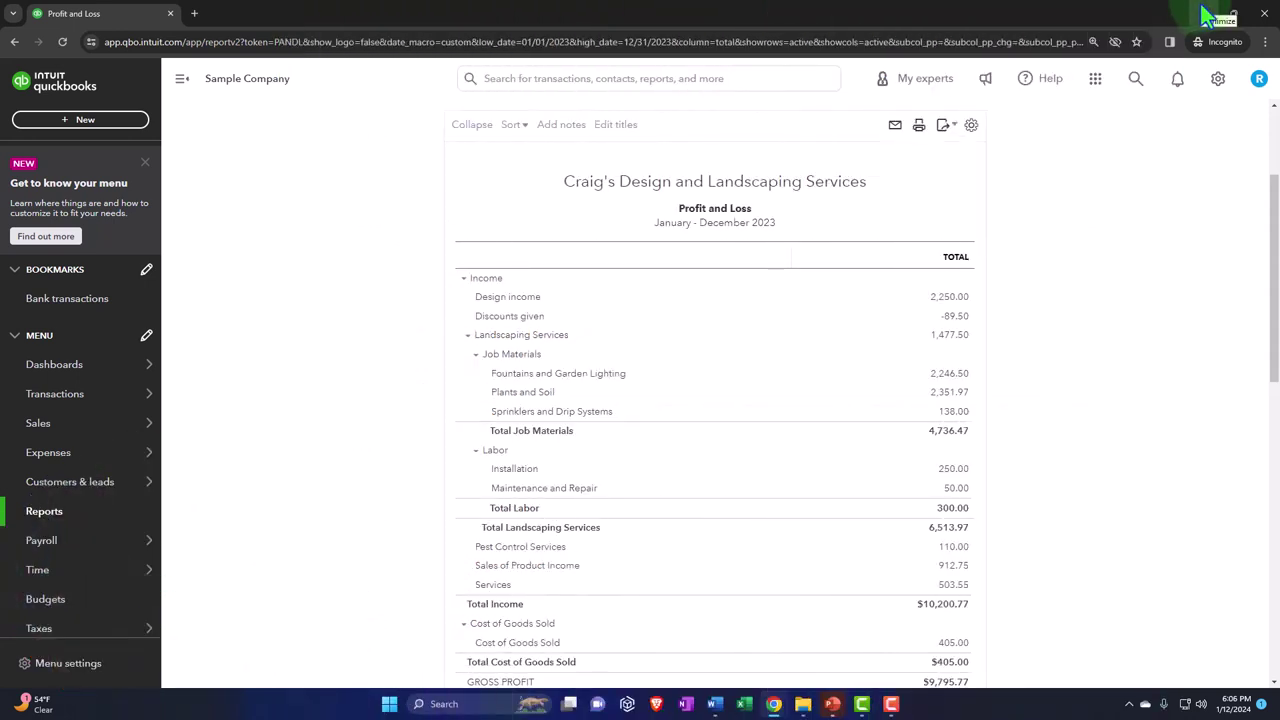
Browse the sample company's navigation options and review the Chart of accounts in the Transactions area
left_click(948, 316)
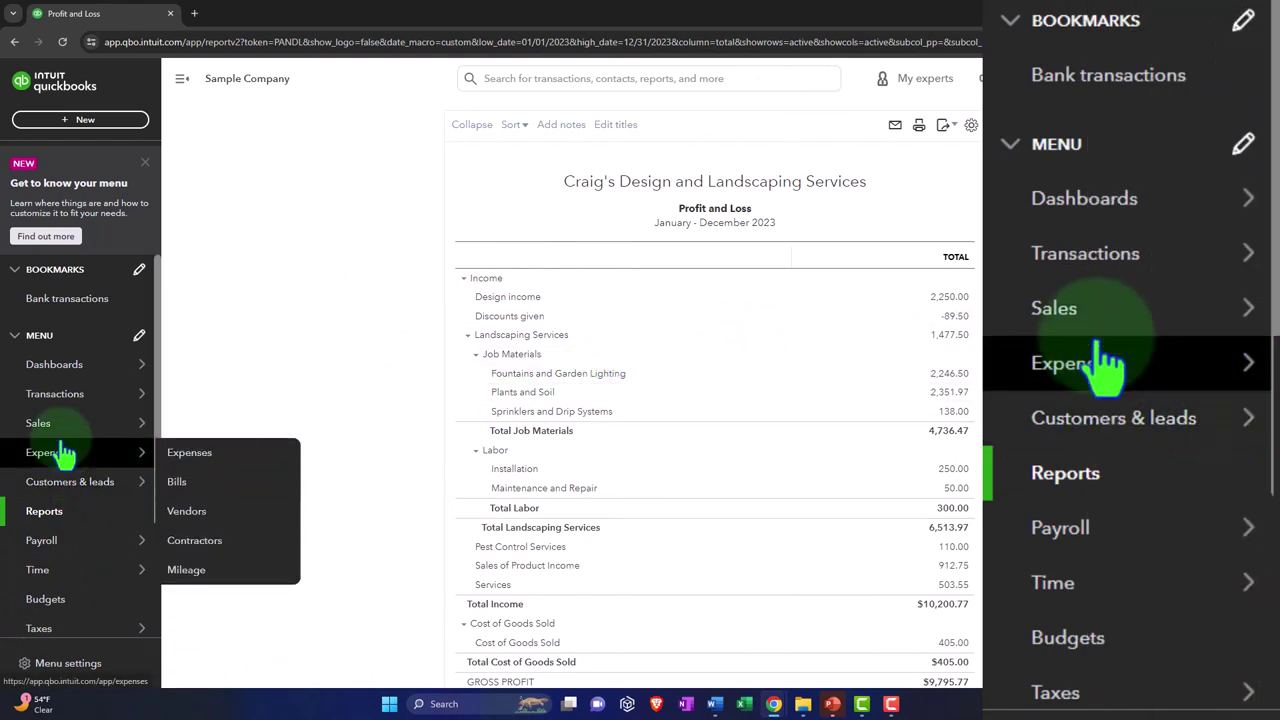
mouse_move(52, 405)
scroll(52, 405, "down", 3)
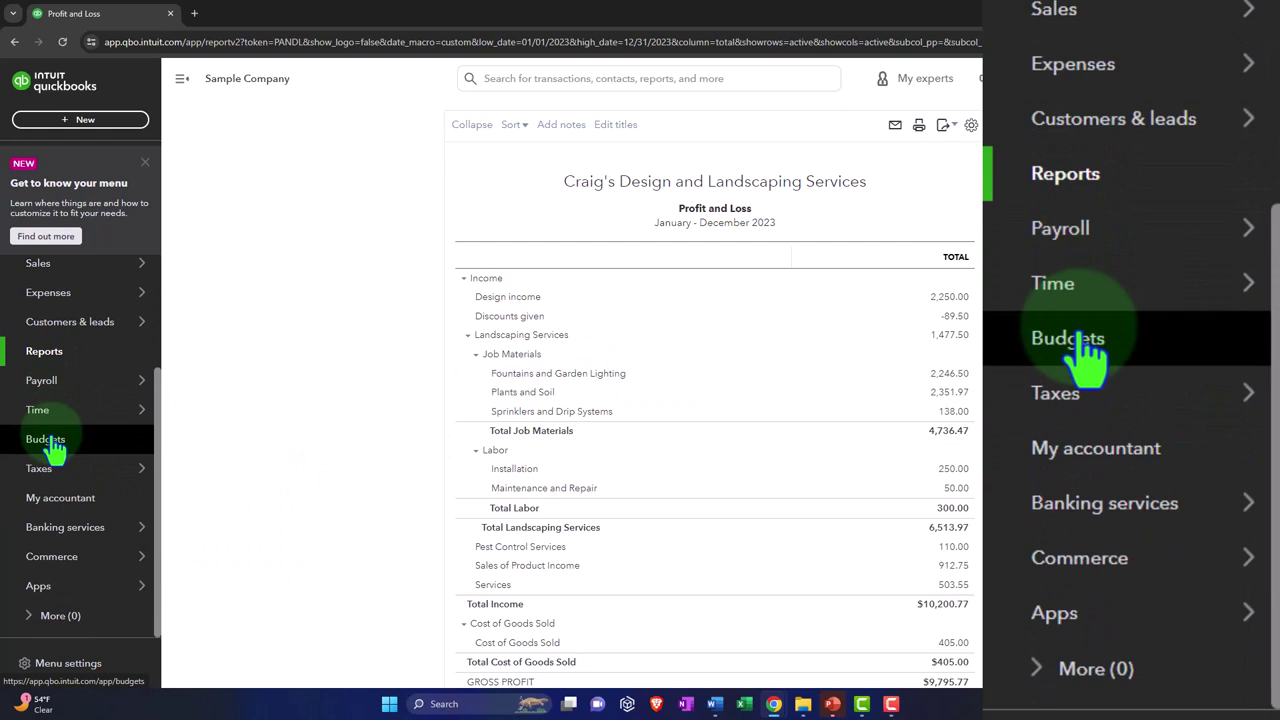
scroll(53, 445, "up", 3)
mouse_move(55, 440)
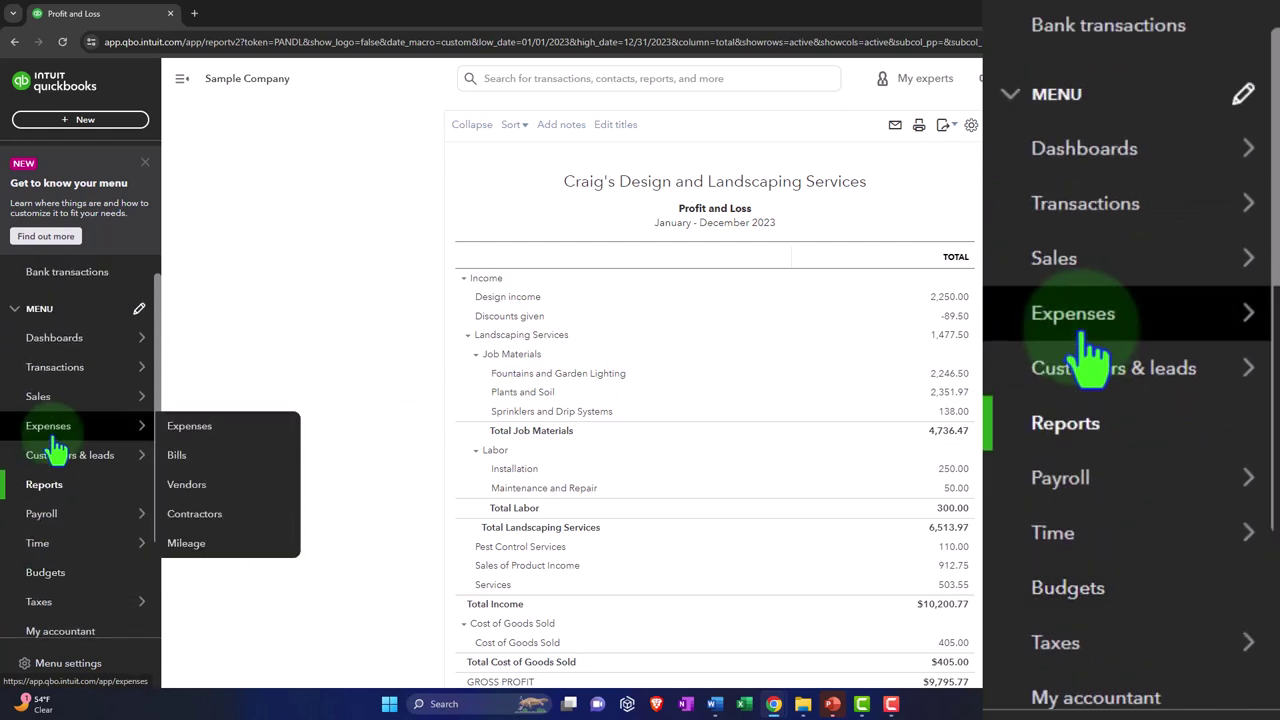
left_click(78, 374)
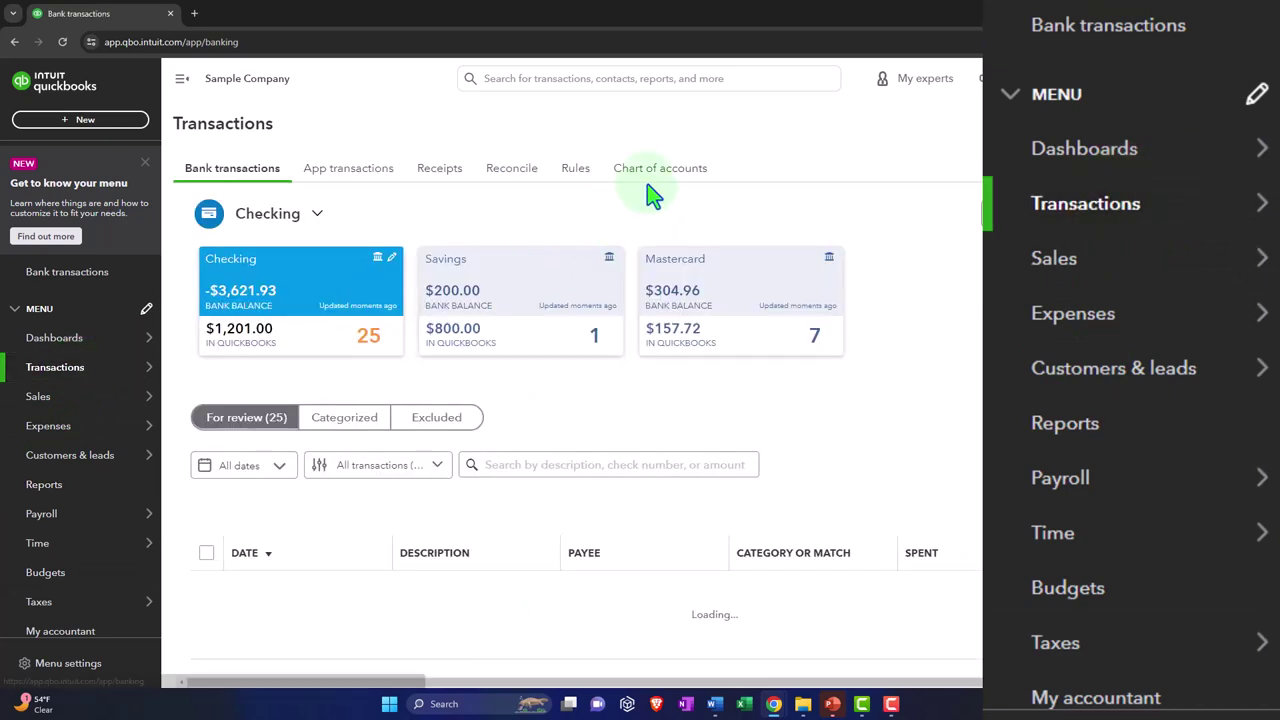
left_click(653, 183)
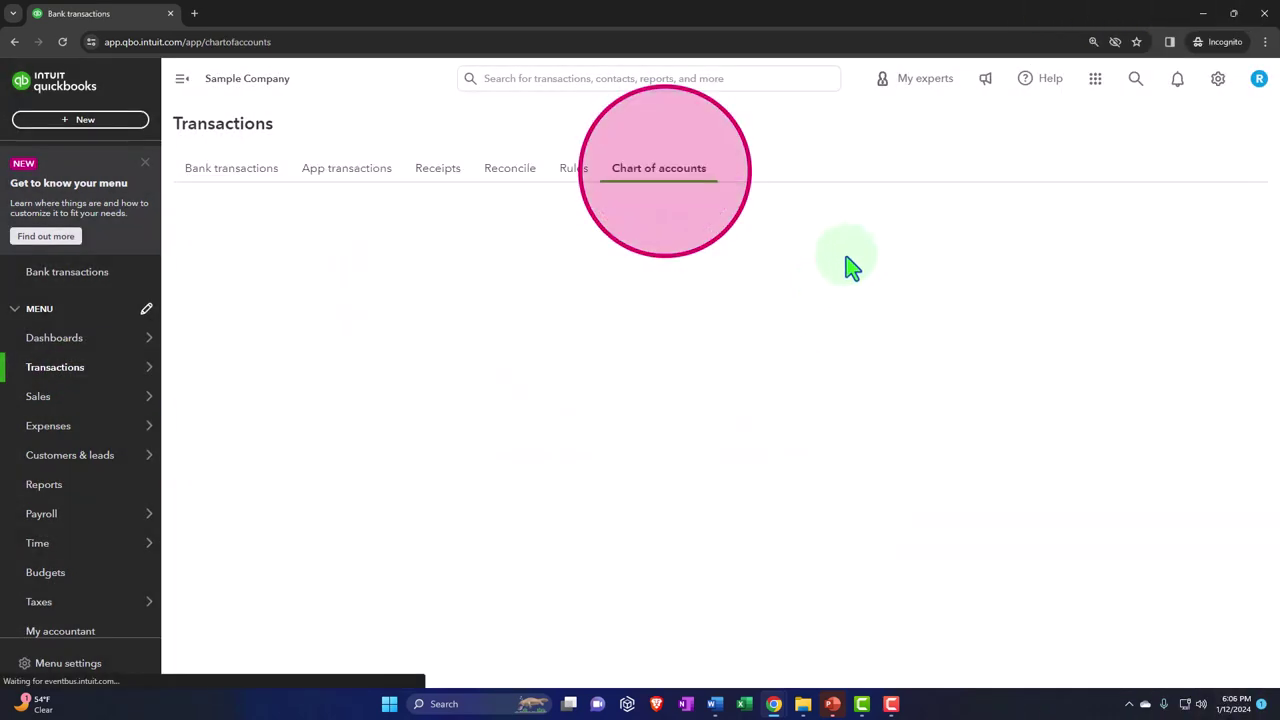
scroll(663, 537, "down", 5)
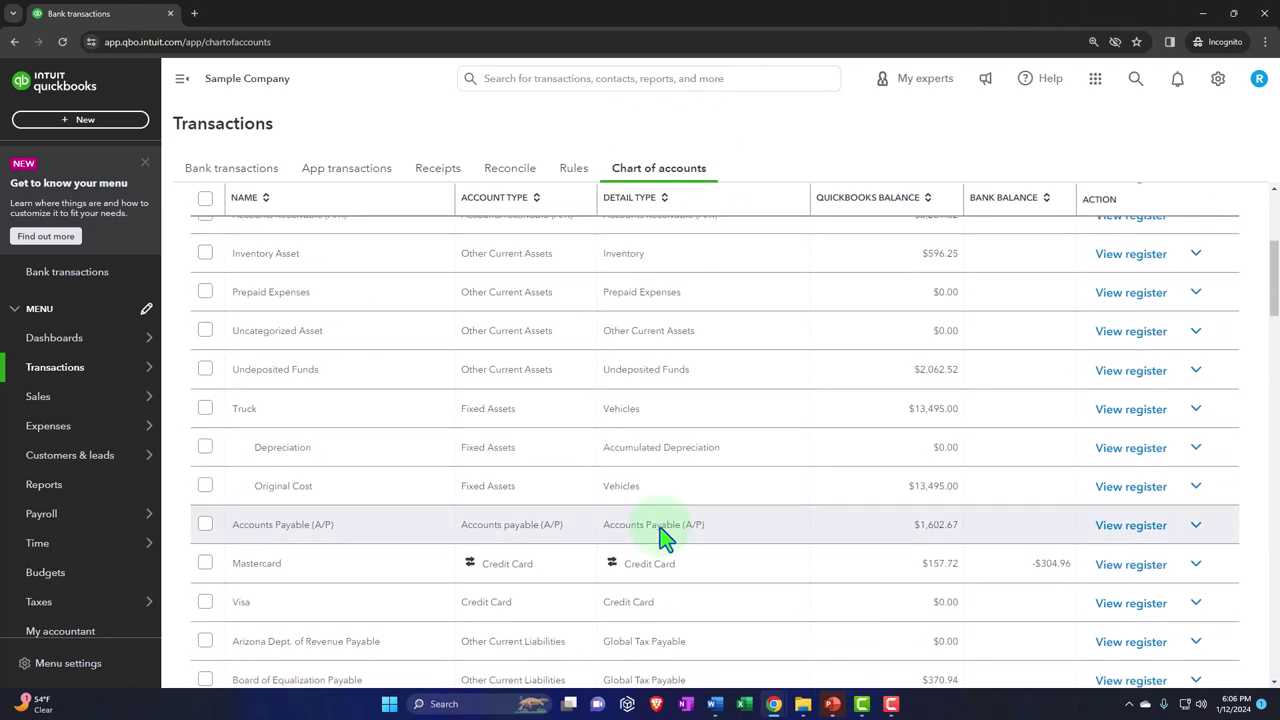
Open the Products & services list in the Sales area and look through its items
left_click(50, 403)
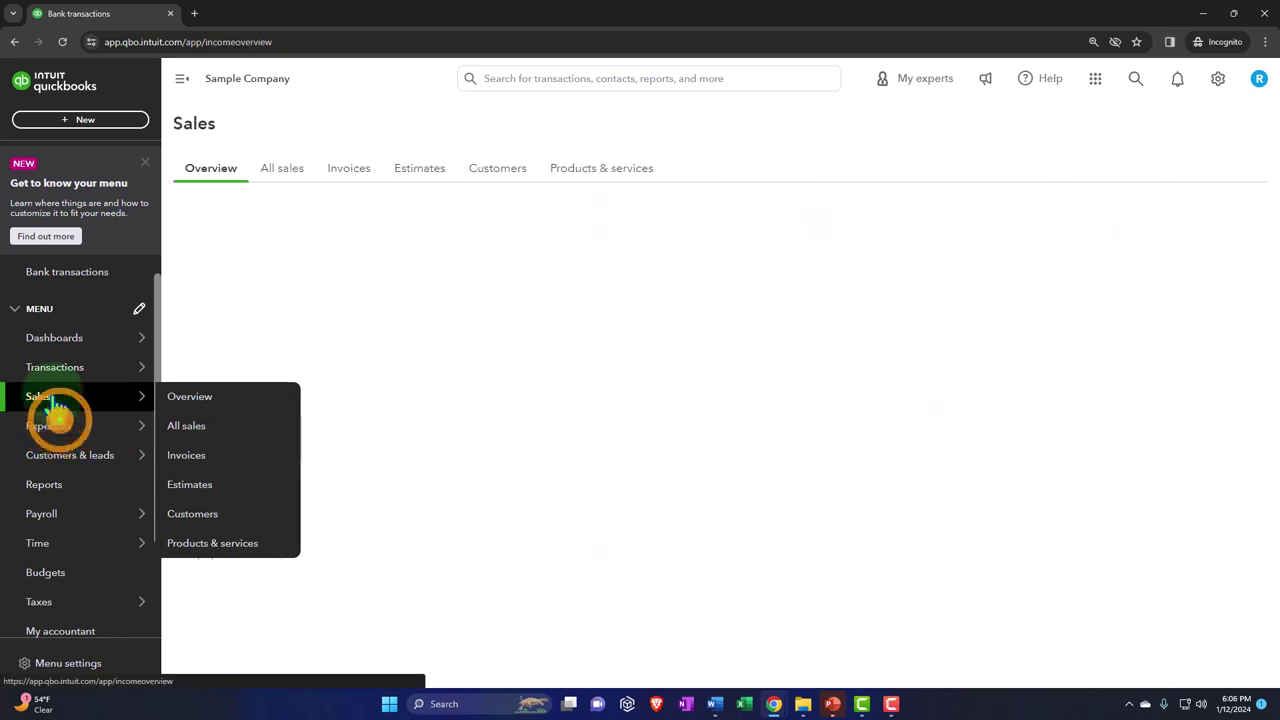
left_click(574, 183)
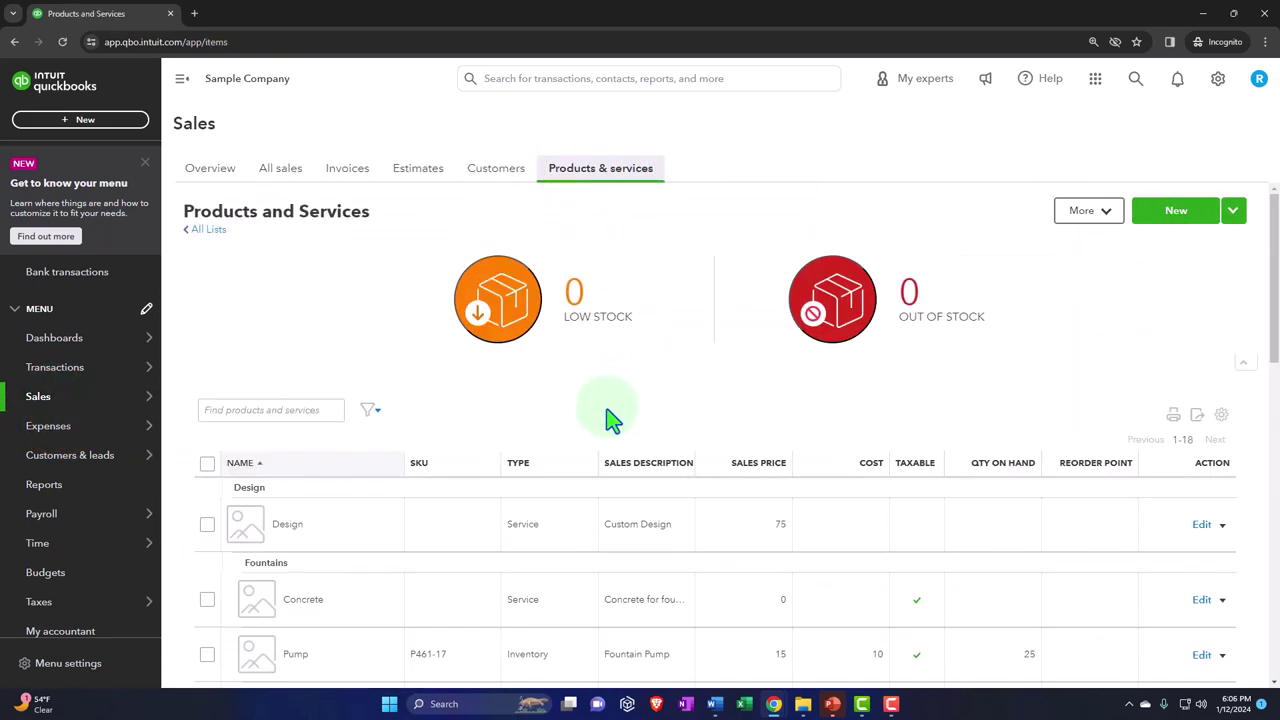
scroll(612, 418, "down", 2)
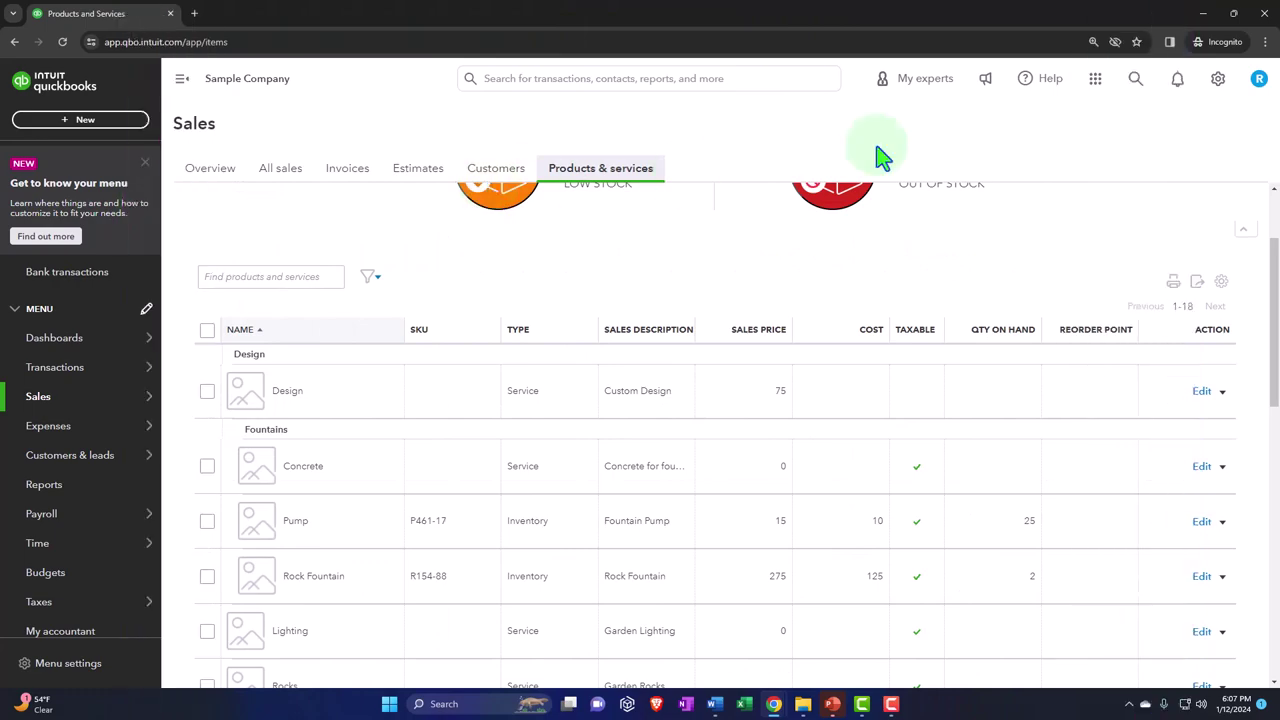
Review the 30-day free trial option on the regular QuickBooks pricing page and return to the sample company's Products and Services list
left_click(1203, 14)
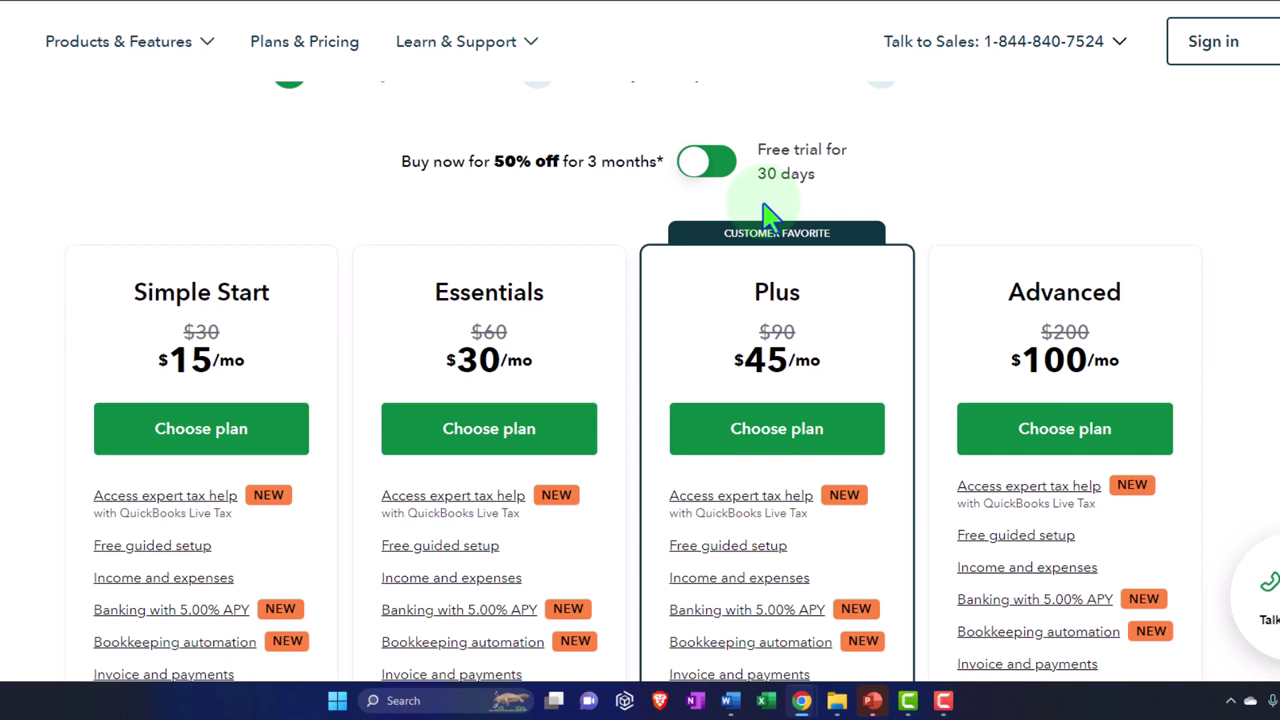
left_click(771, 157)
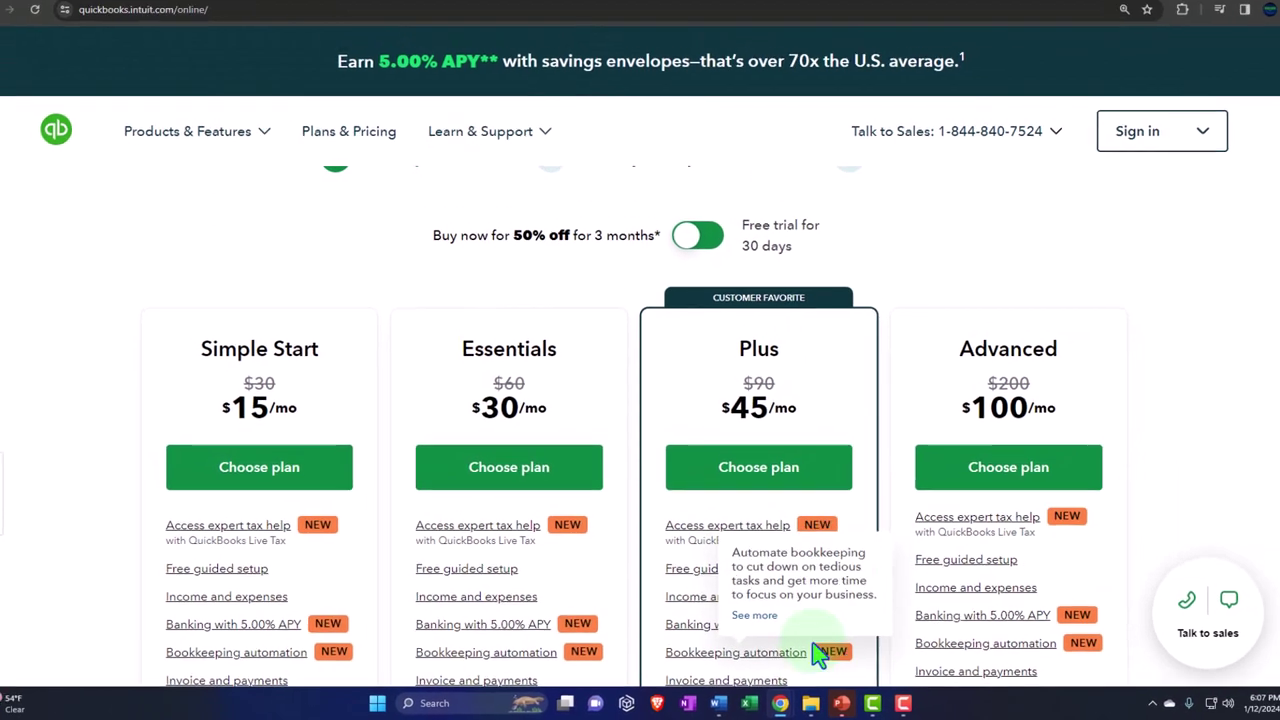
mouse_move(775, 705)
left_click(930, 630)
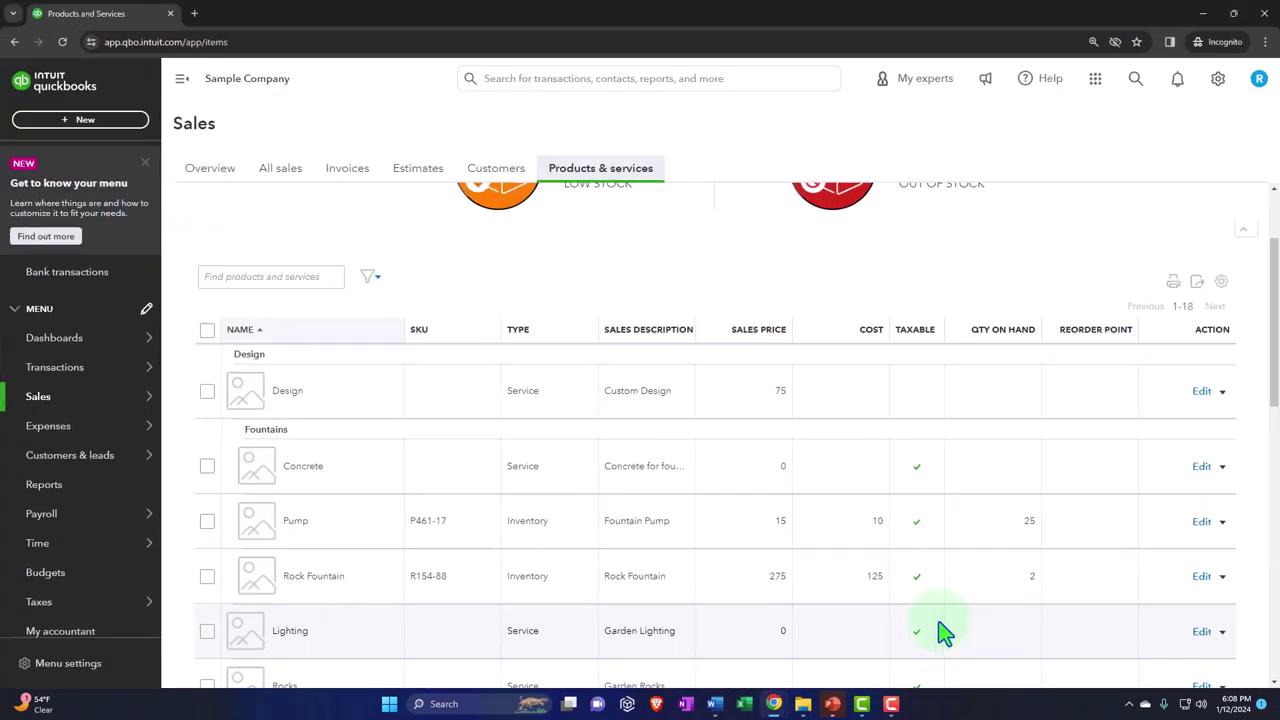